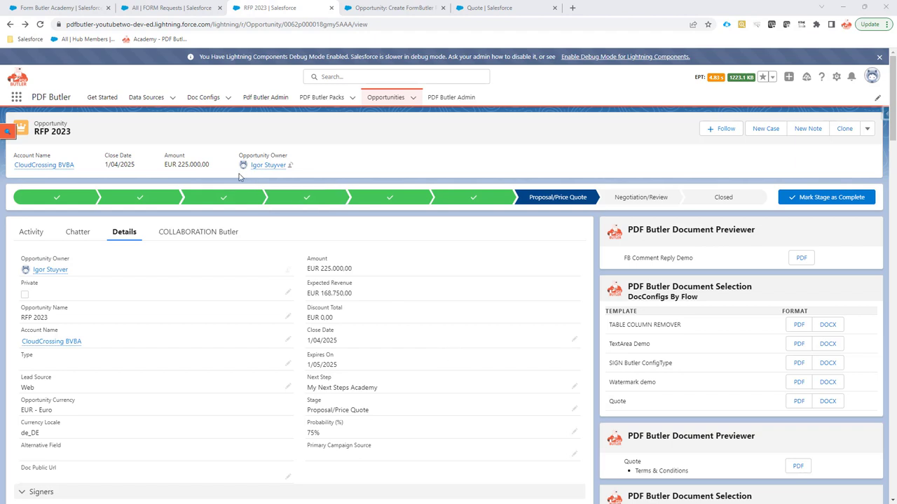
click(60, 10)
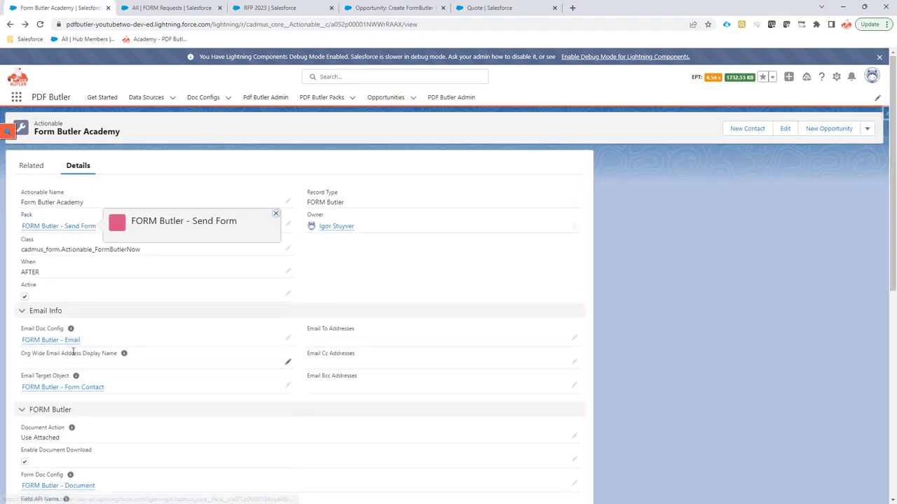
mouse_move(69, 347)
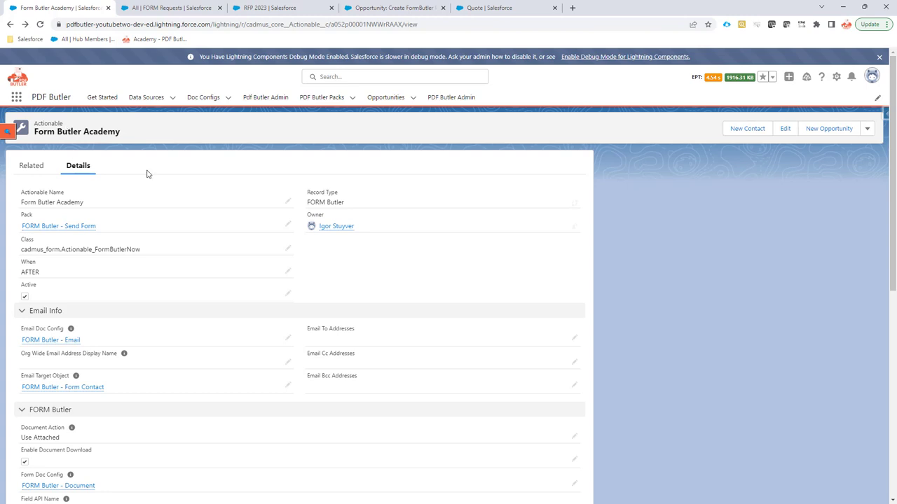
double_click(41, 124)
drag(20, 250, 139, 252)
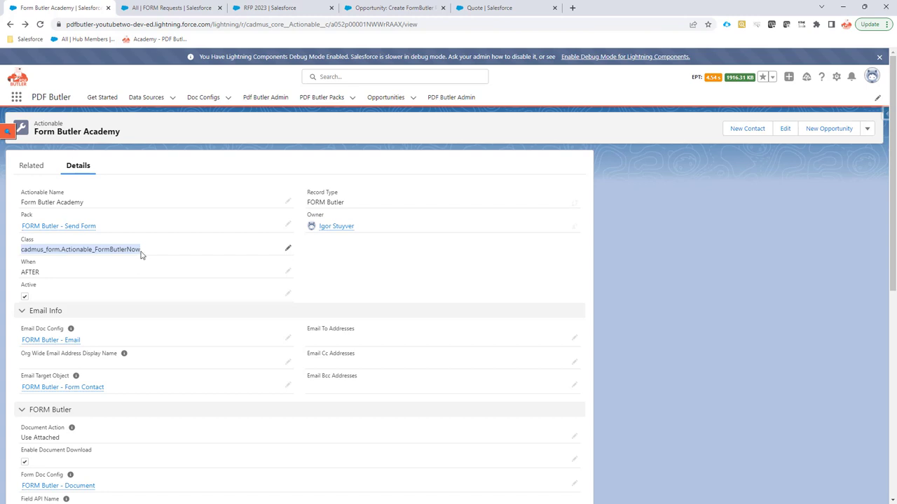
scroll(141, 255, down, 2)
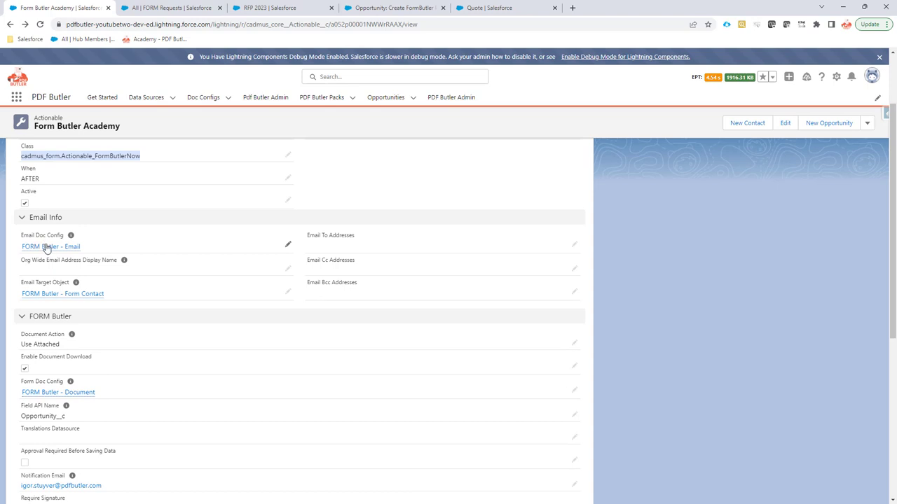
mouse_move(47, 249)
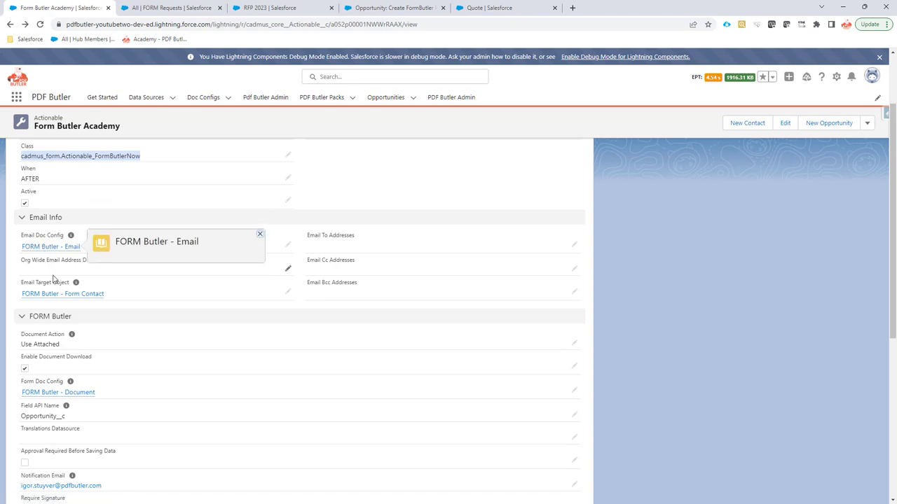
mouse_move(57, 298)
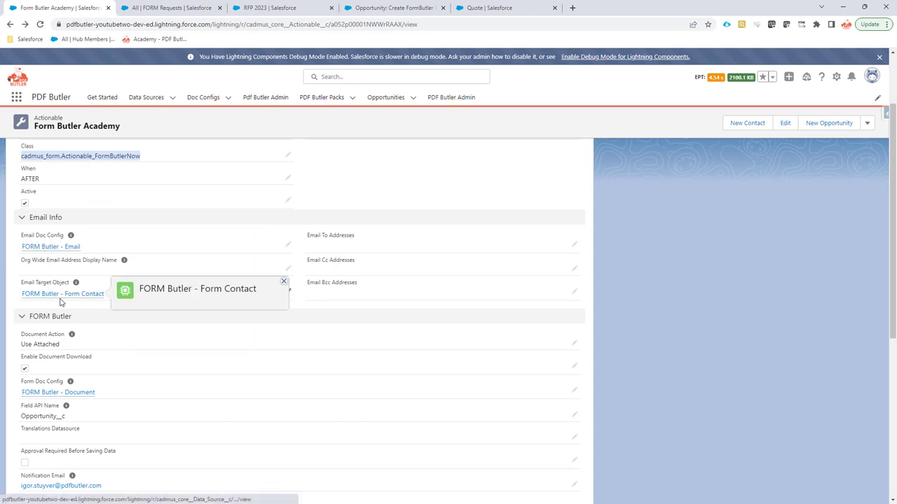
scroll(72, 297, down, 2)
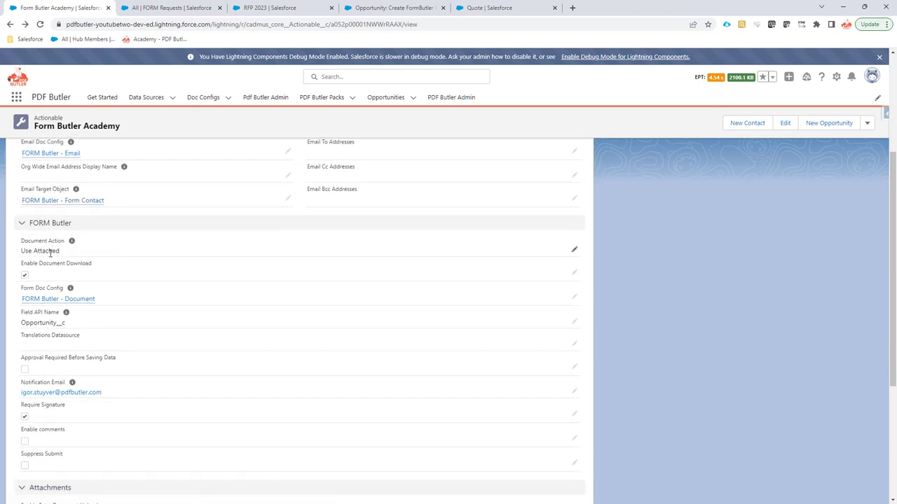
- Switch the Form Butler Academy Document Action from Use Attached to Regenerate and save it
click(574, 250)
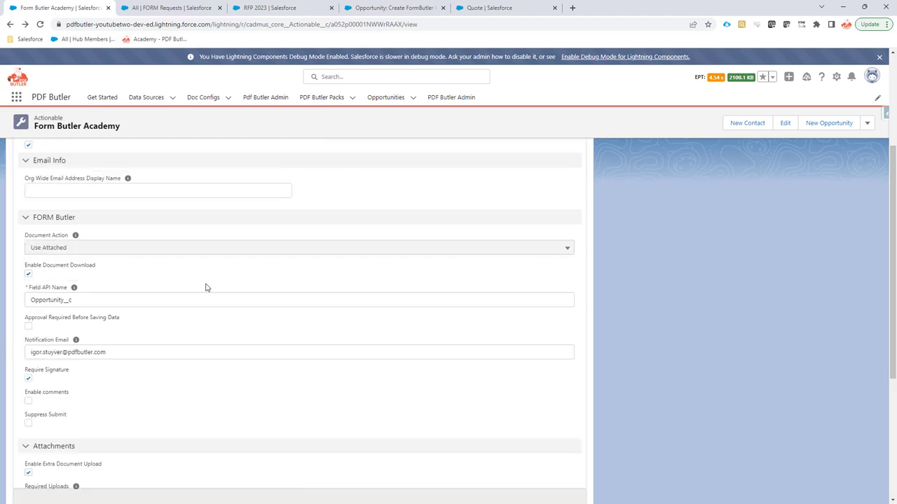
click(142, 317)
click(114, 365)
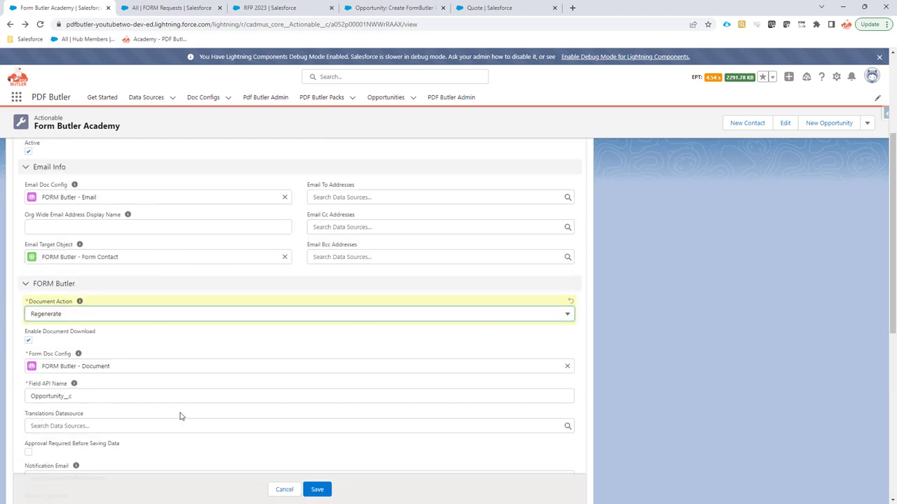
click(317, 490)
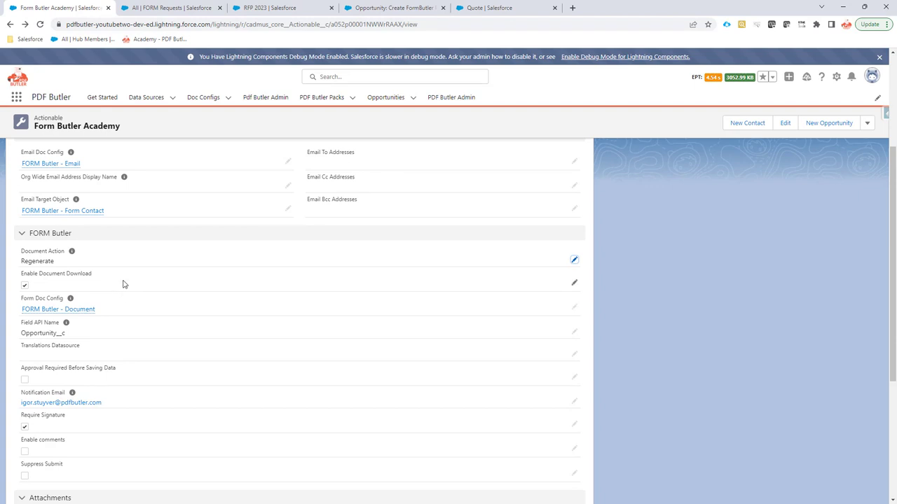
scroll(122, 282, up, 3)
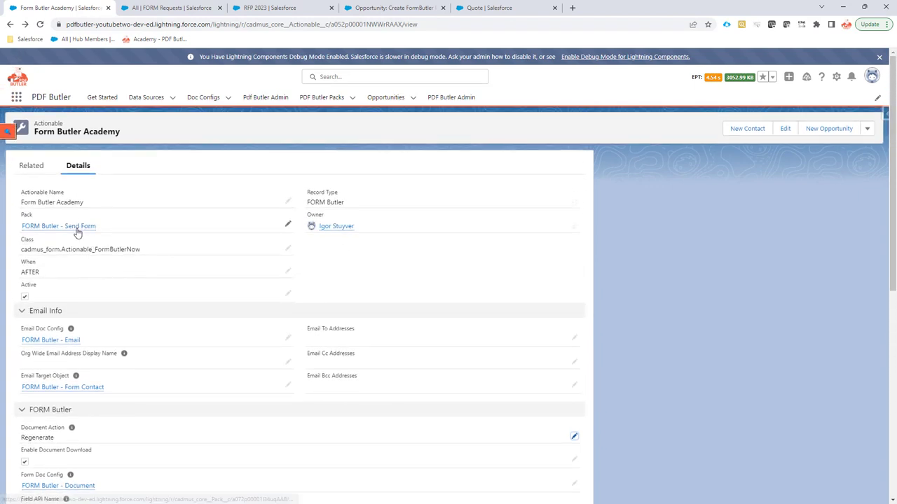
- Open the FORM Butler - Send Form pack, then return to the Negotiate - V3 opportunity flow
click(82, 226)
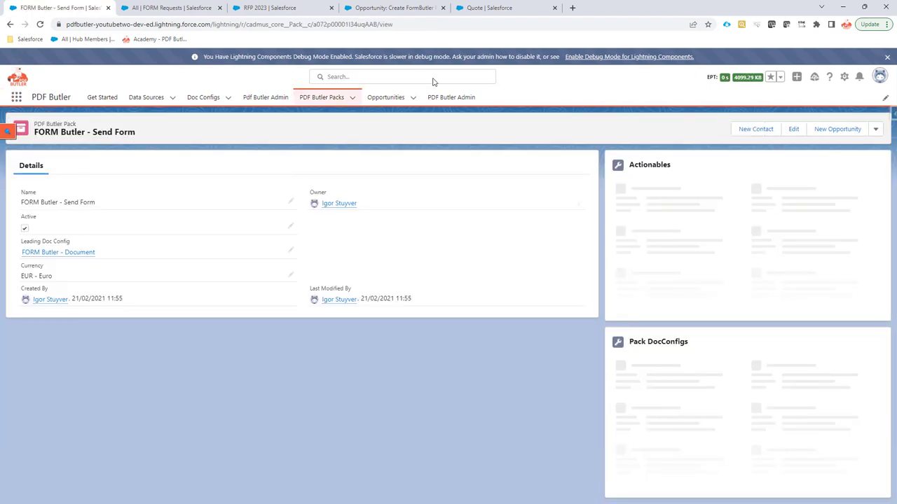
click(400, 8)
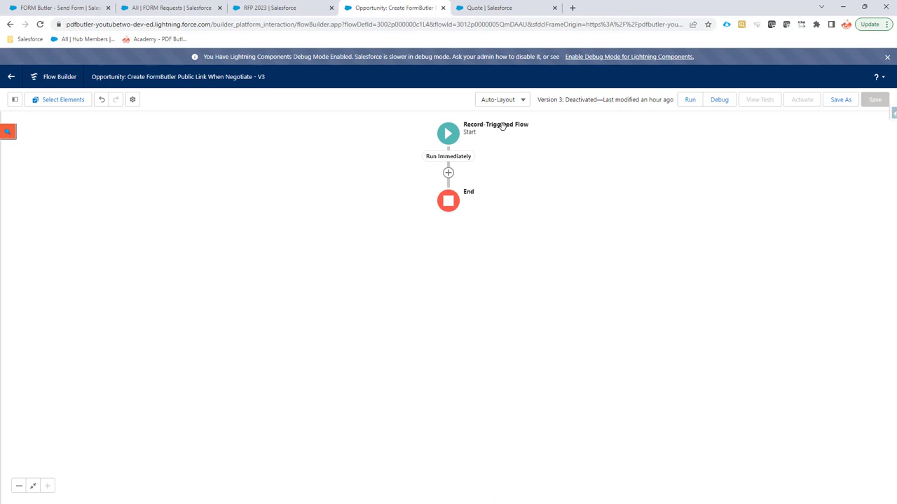
- Insert the 'Create FORM Butler URL' Apex action after Run Immediately, labelled 'Create Public URL'
click(448, 173)
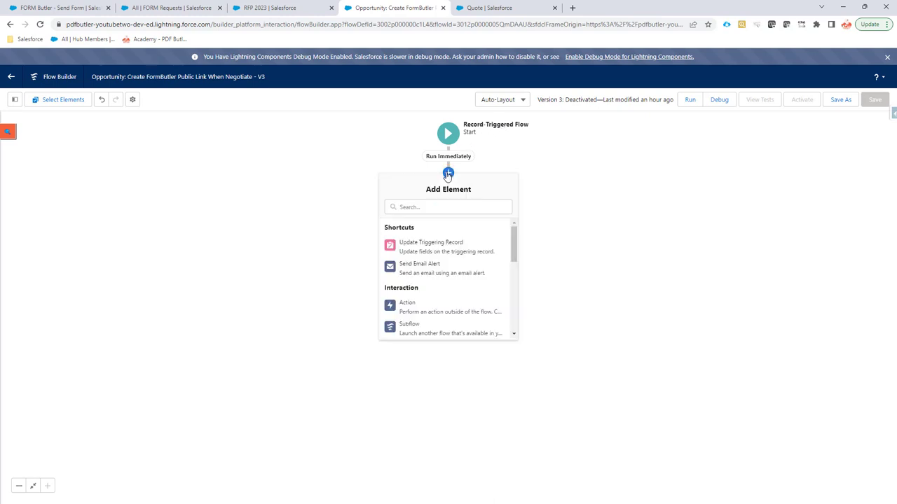
click(422, 314)
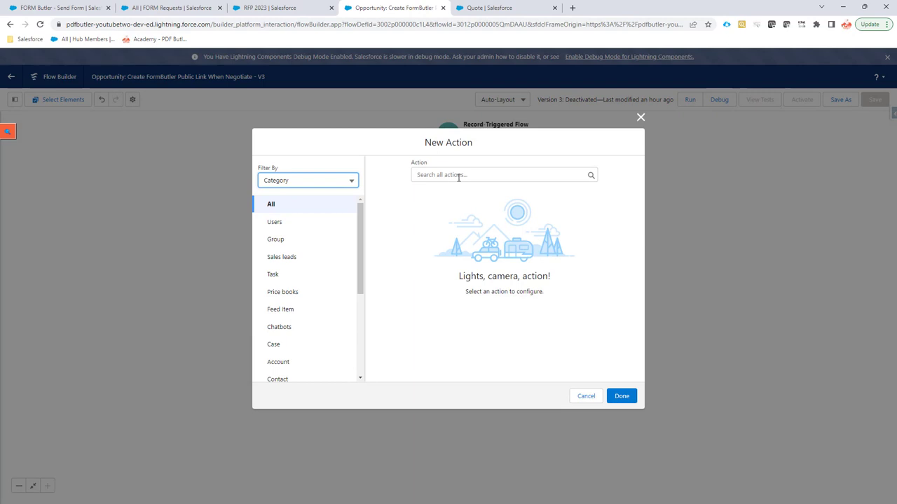
click(459, 178)
text(from)
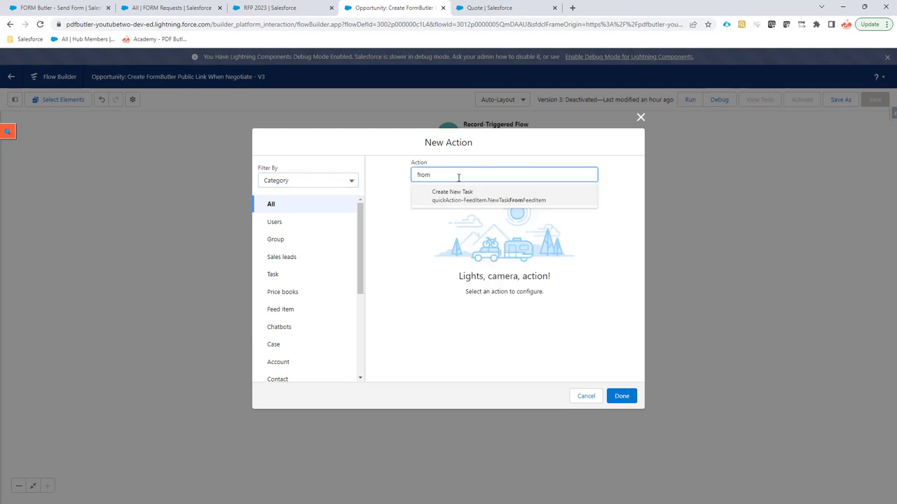
key(BackSpace)
key(BackSpace)
key(BackSpace)
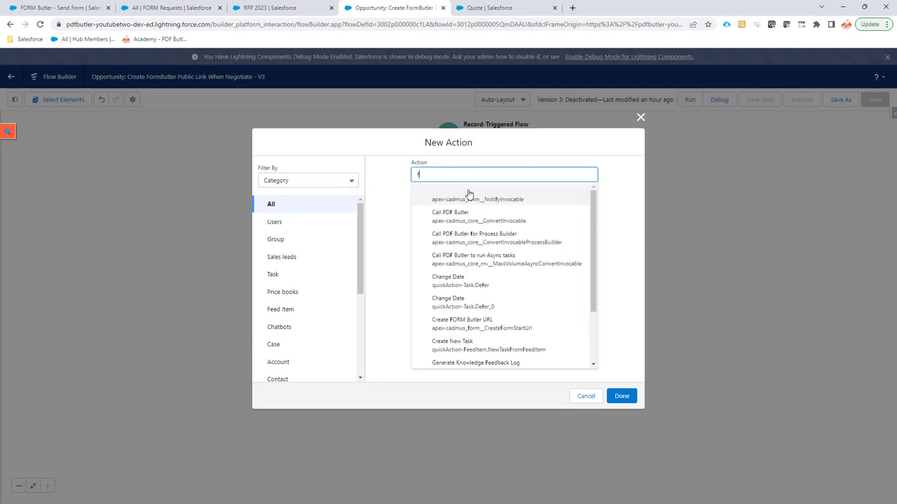
text(orm)
click(471, 216)
click(432, 184)
text(Creat)
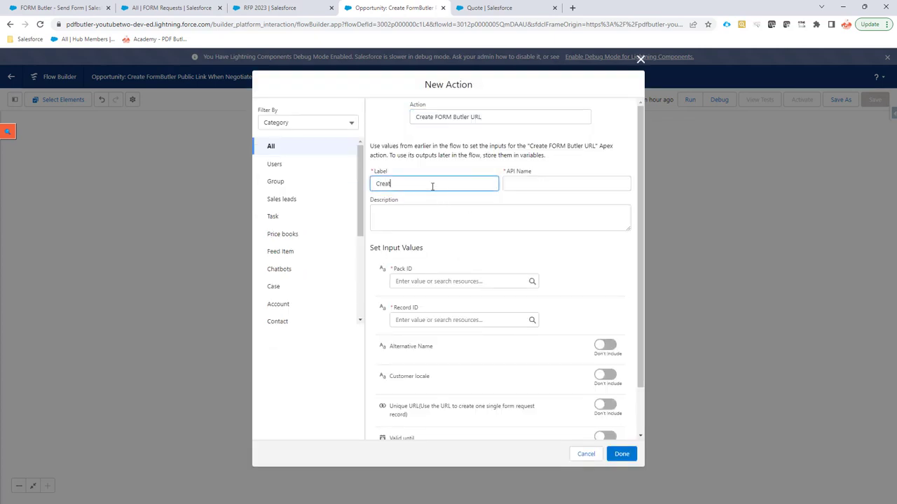
text(e Public URL)
key(Tab)
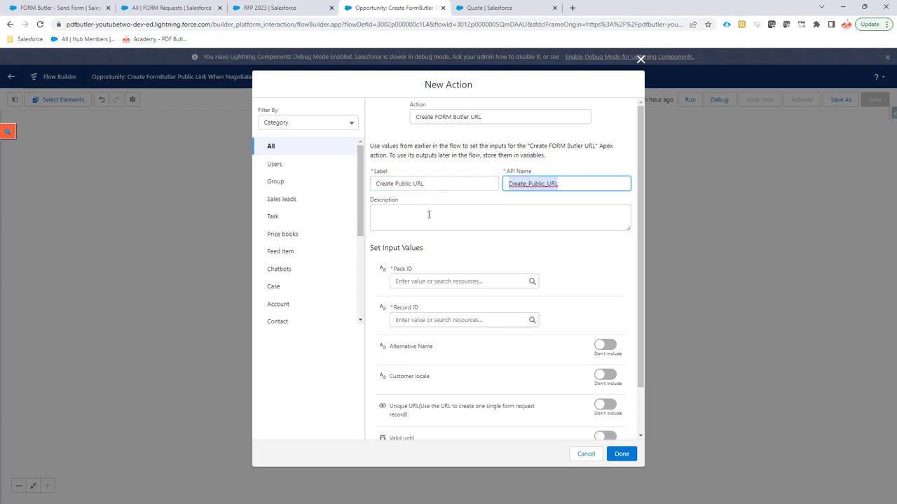
- Copy the Send Form pack's record ID from its address bar into the Pack ID input
click(404, 282)
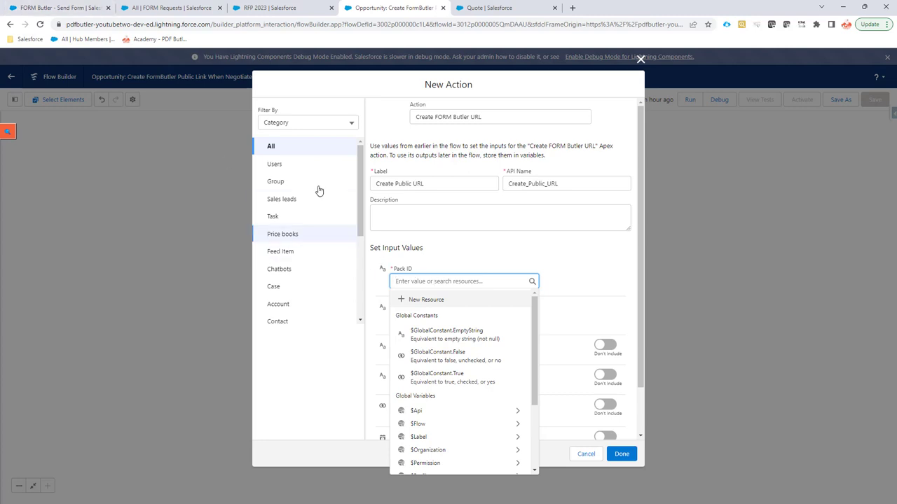
click(37, 9)
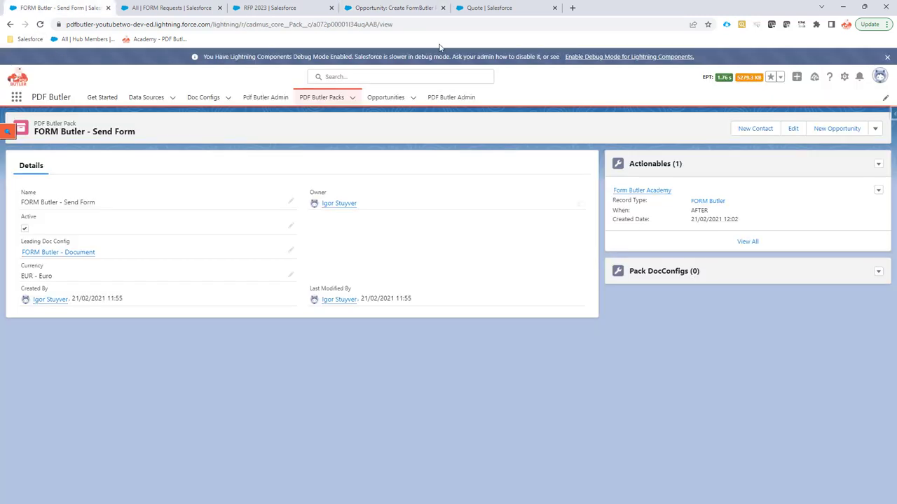
double_click(352, 24)
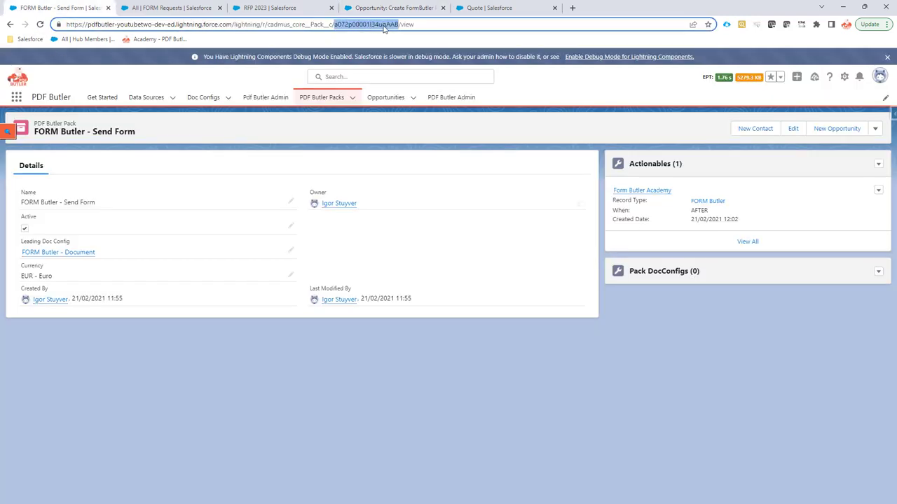
key(ctrl+c)
click(386, 8)
key(ctrl+v)
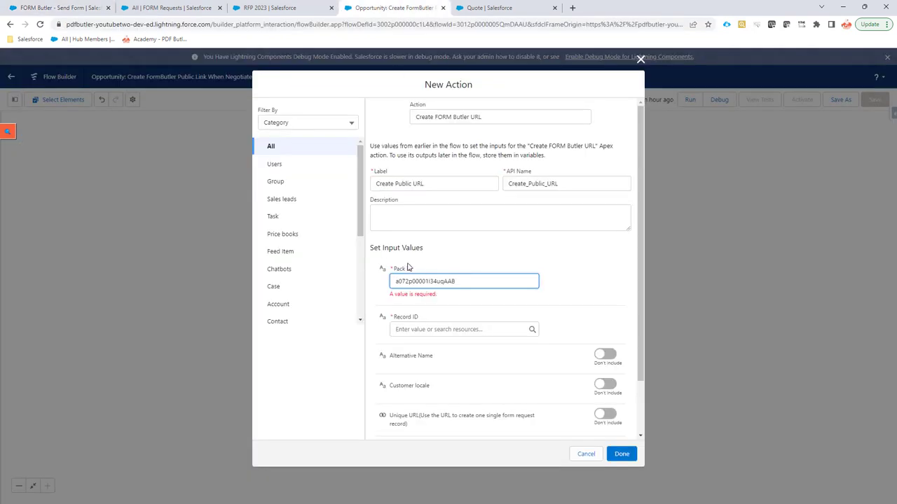
- Set the Record ID input to {!$Record.Id}
click(431, 328)
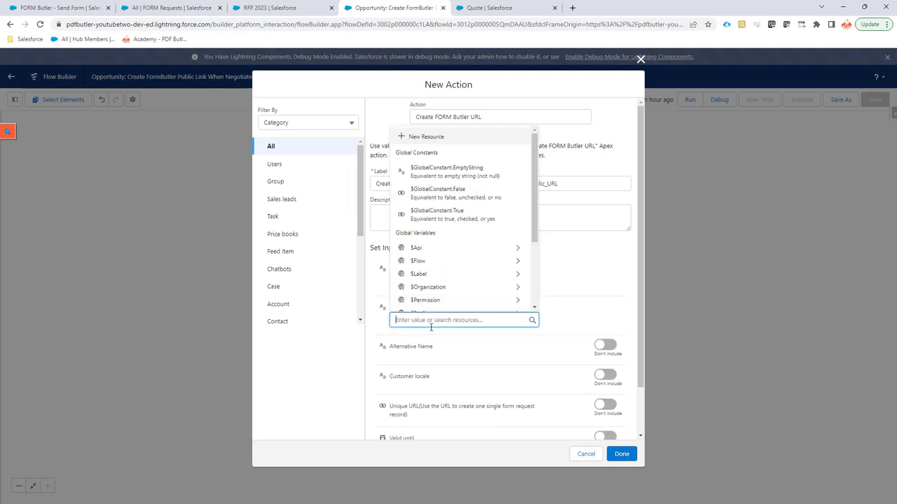
text(rec)
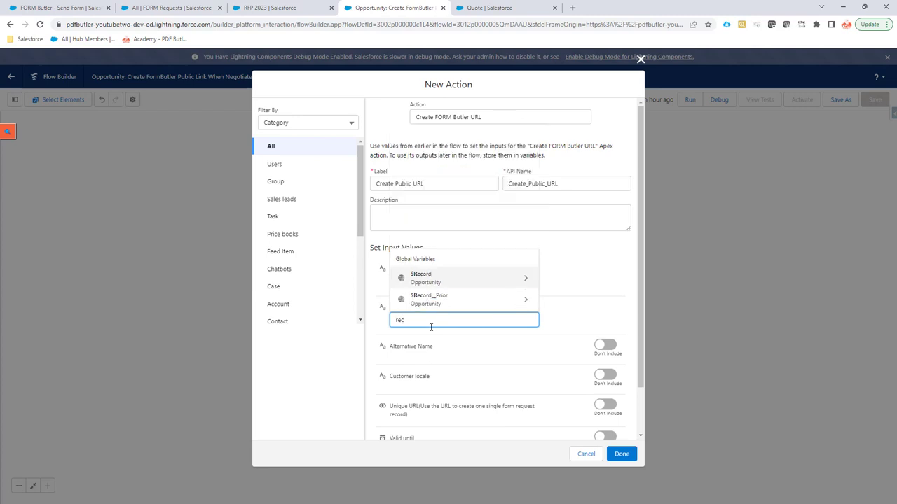
click(469, 278)
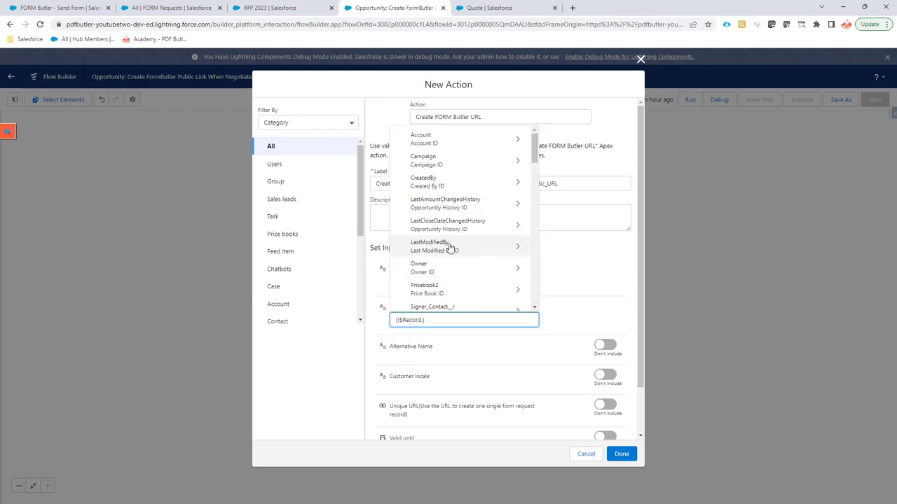
scroll(447, 284, down, 3)
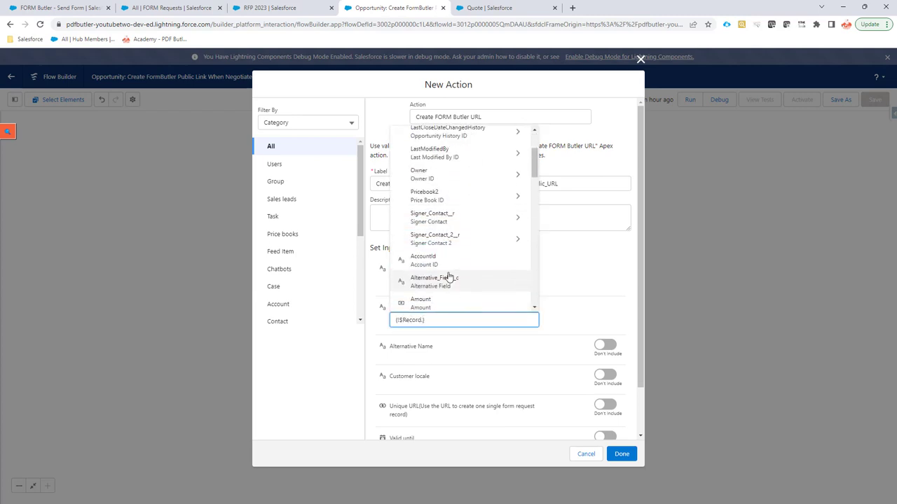
text(Id)
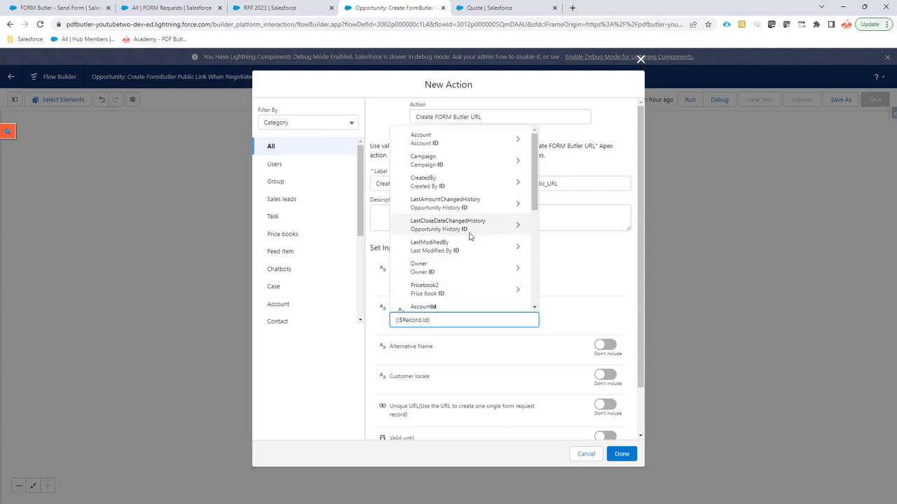
scroll(470, 242, down, 6)
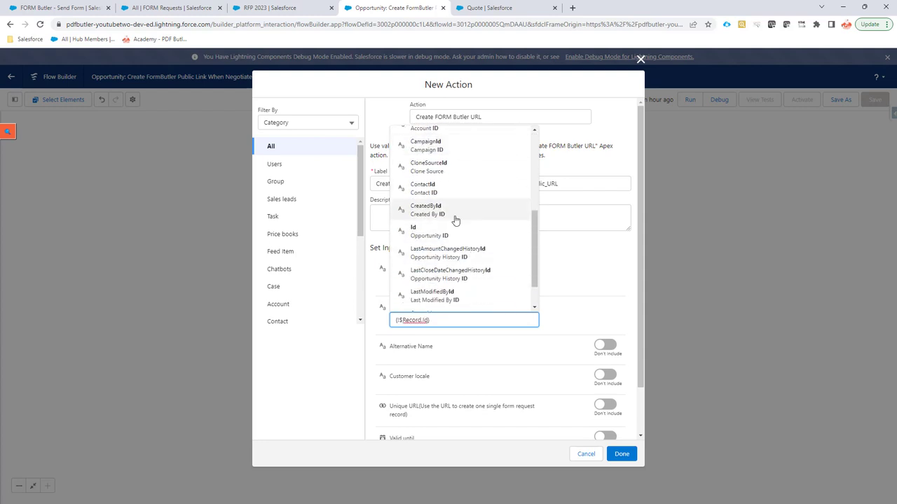
click(456, 231)
scroll(449, 266, down, 1)
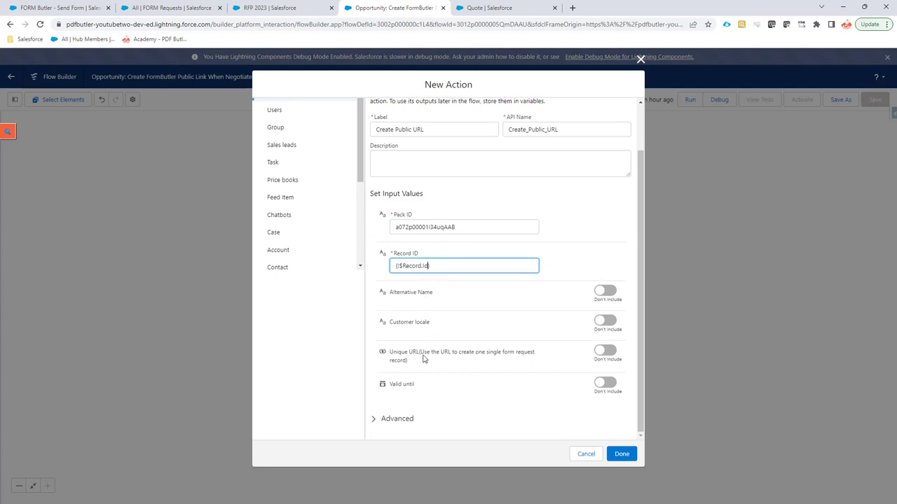
click(605, 351)
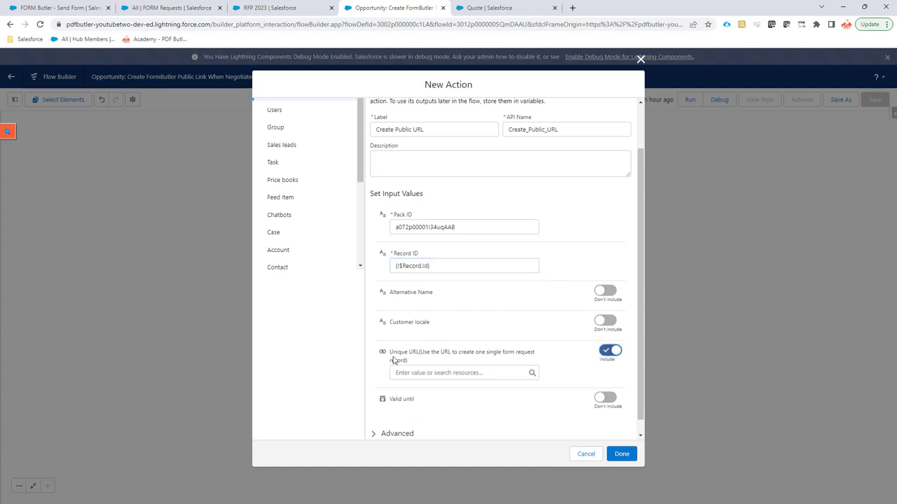
scroll(398, 342, down, 1)
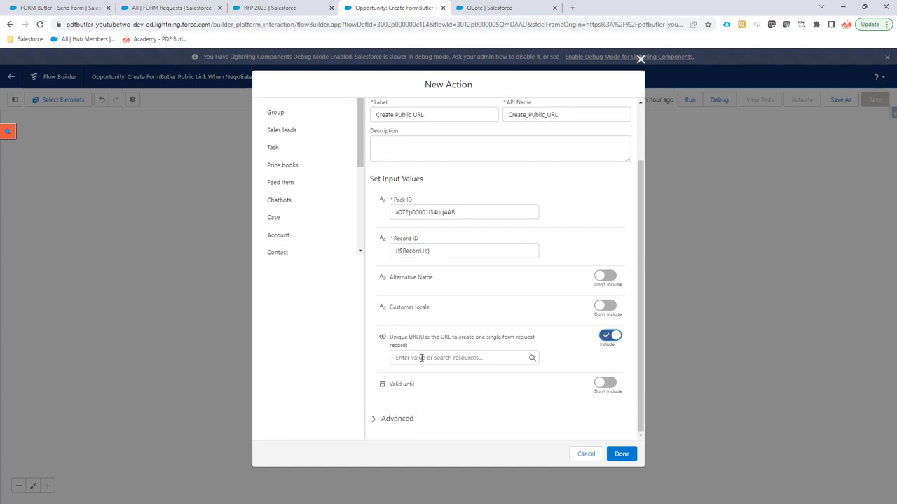
click(422, 358)
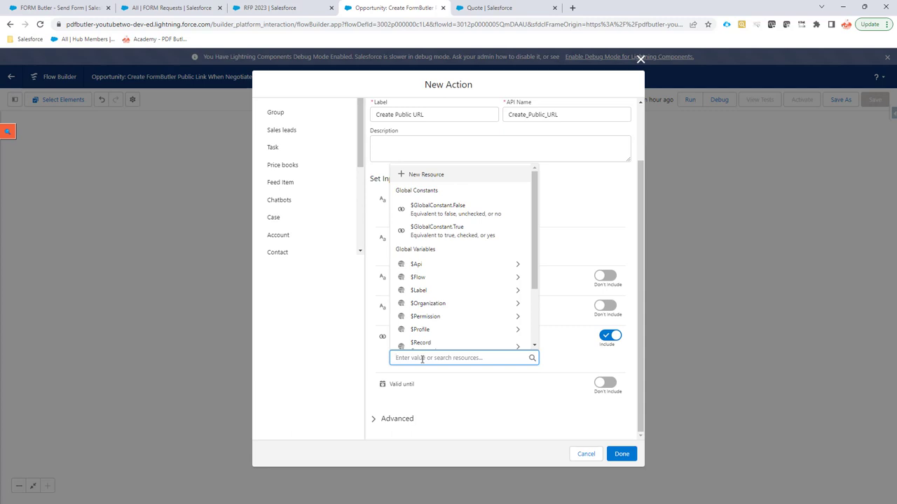
click(444, 385)
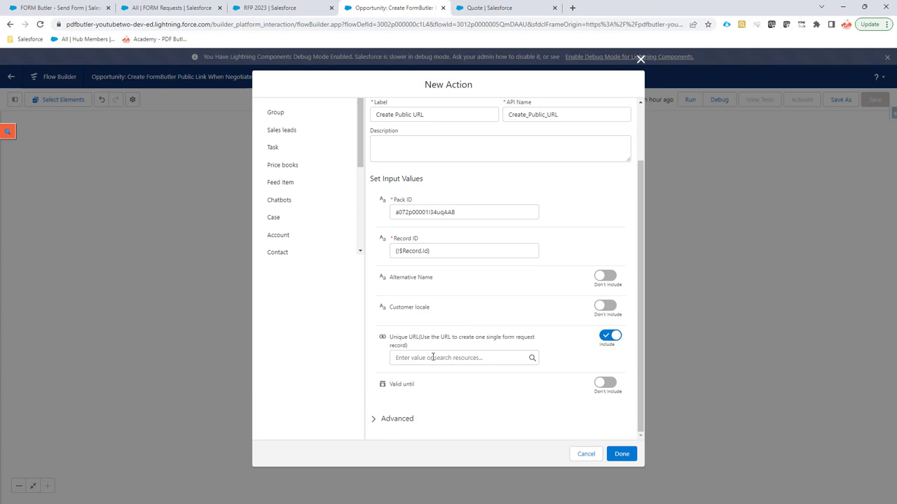
- Set Unique URL to {!$GlobalConstant.True}
click(418, 360)
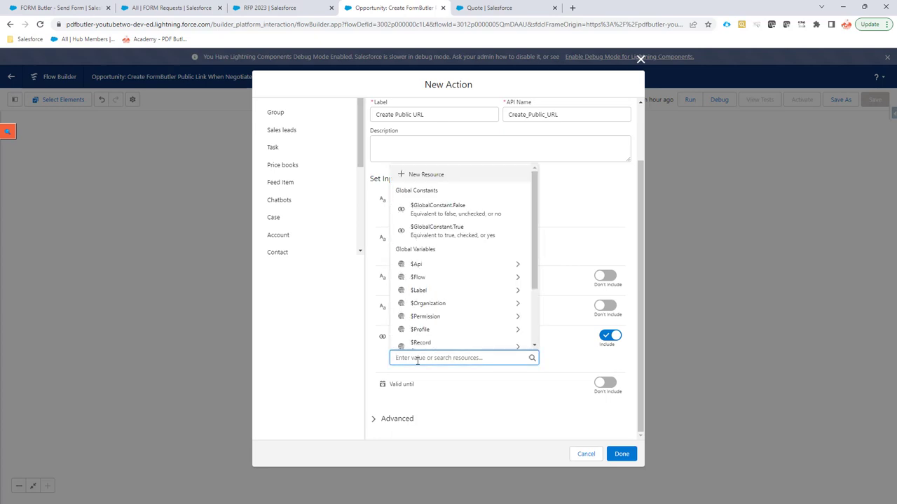
text(true)
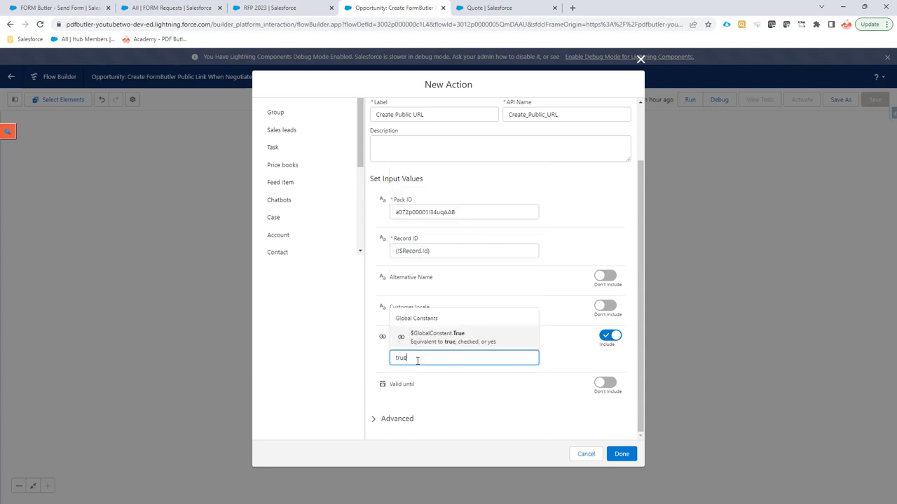
click(424, 338)
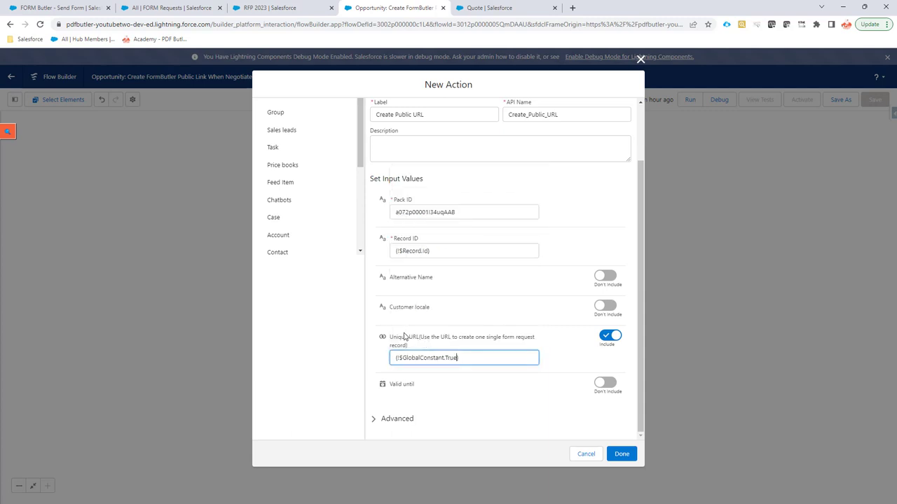
- Include Valid until and set it to the opportunity's CloseDate ($Record > CloseDate)
click(607, 382)
scroll(407, 400, down, 1)
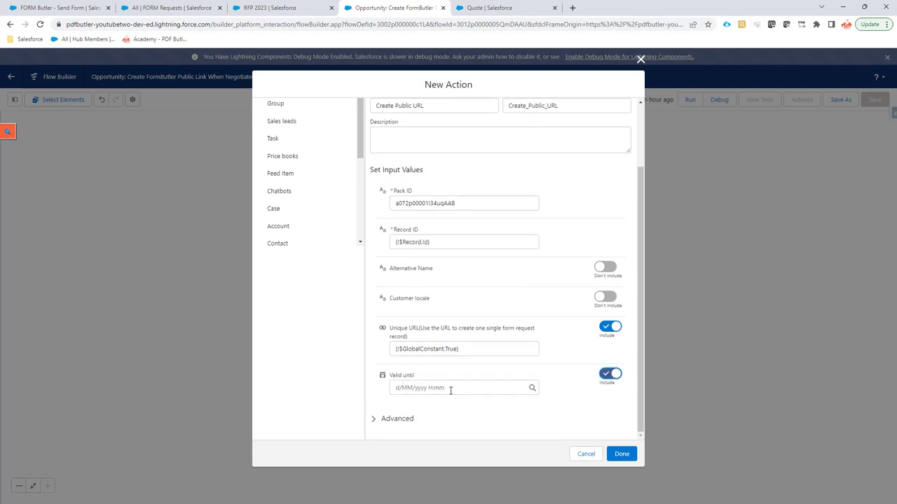
click(418, 389)
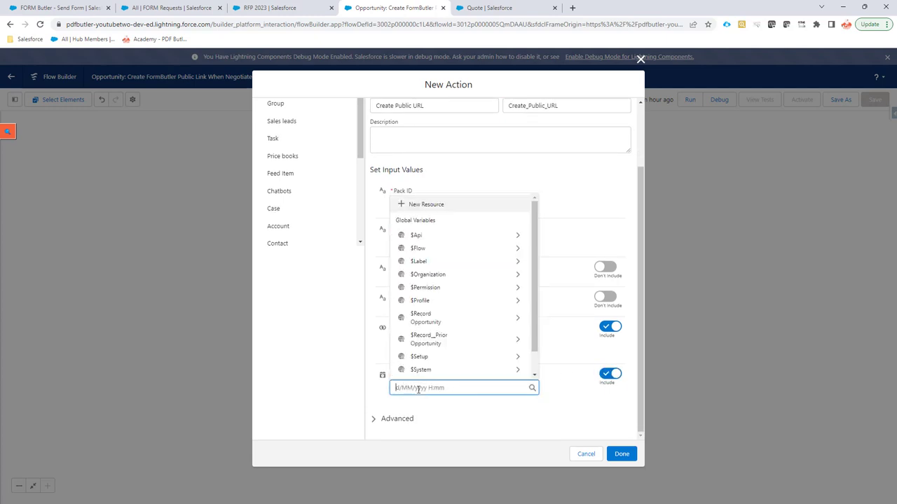
text(reco)
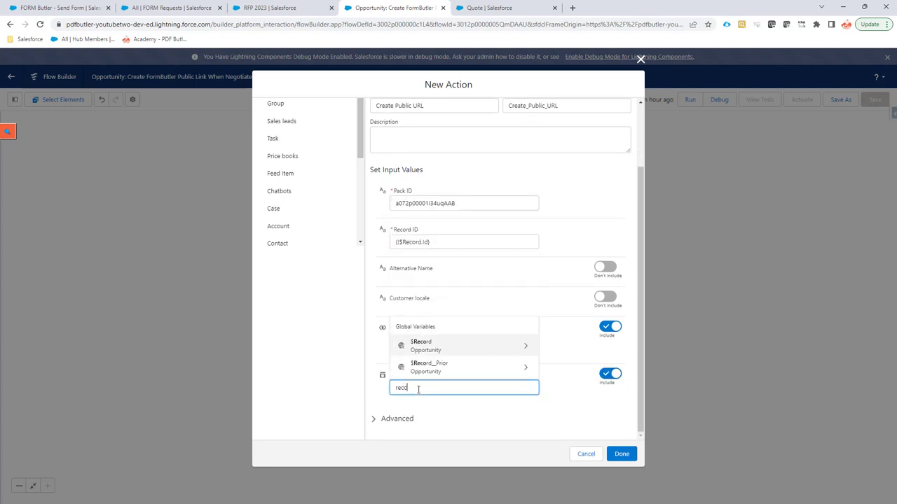
click(441, 346)
text(close})
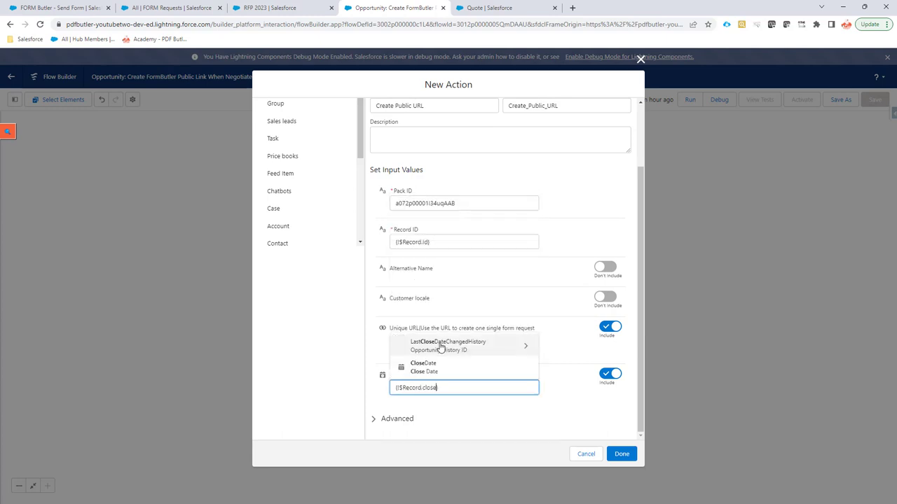
click(460, 373)
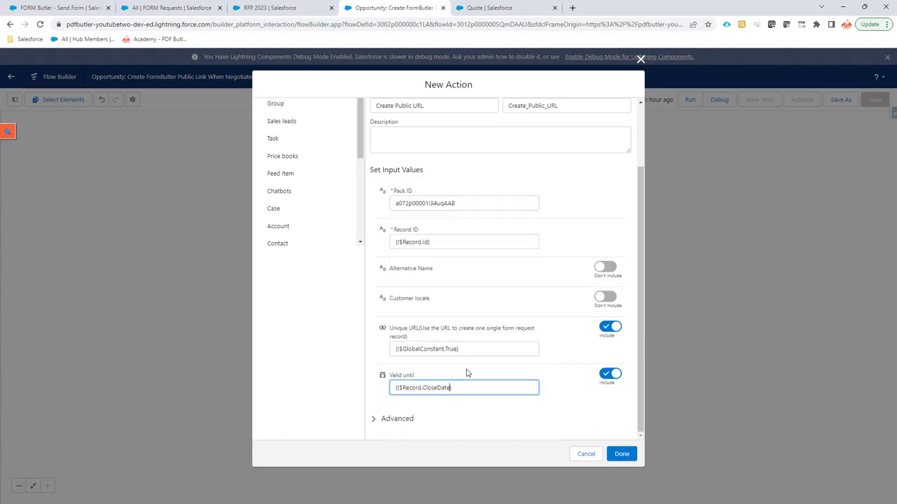
scroll(447, 205, up, 2)
scroll(449, 176, down, 3)
- Confirm the Create Public URL action and check the Form Butler Url field on RFP 2023
click(622, 454)
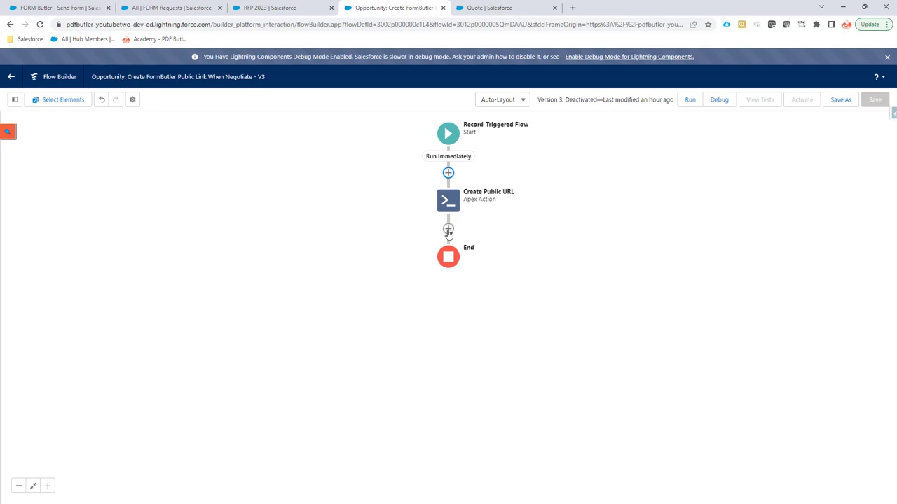
click(449, 230)
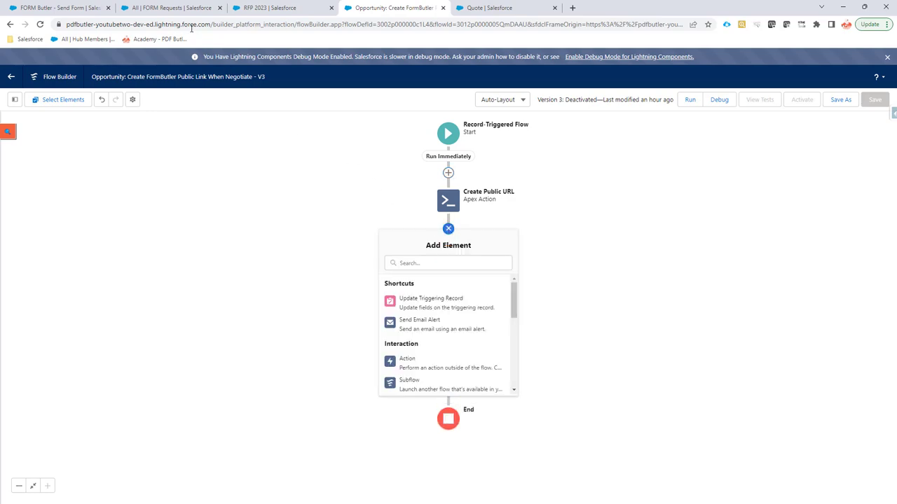
click(242, 13)
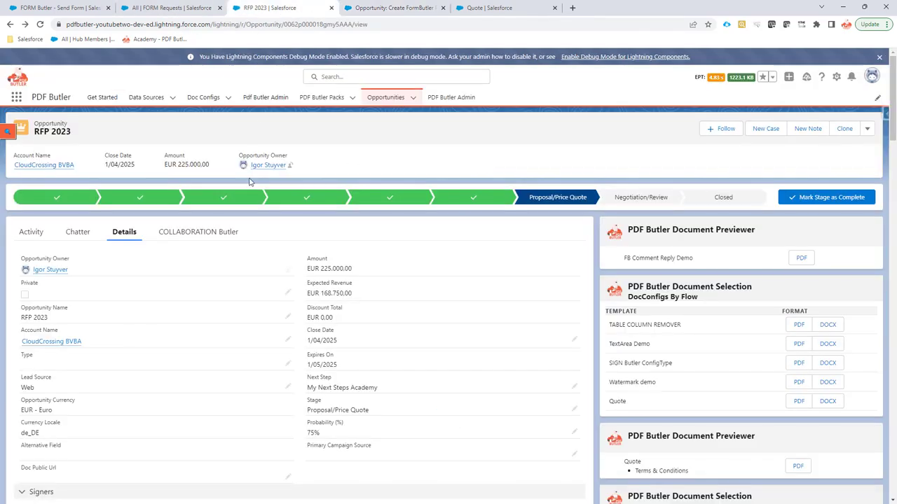
scroll(245, 184, down, 10)
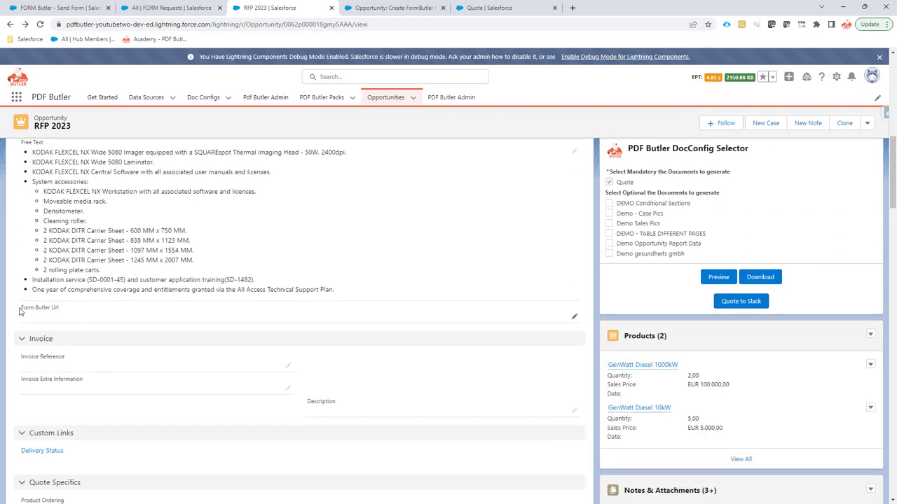
drag(20, 312, 62, 310)
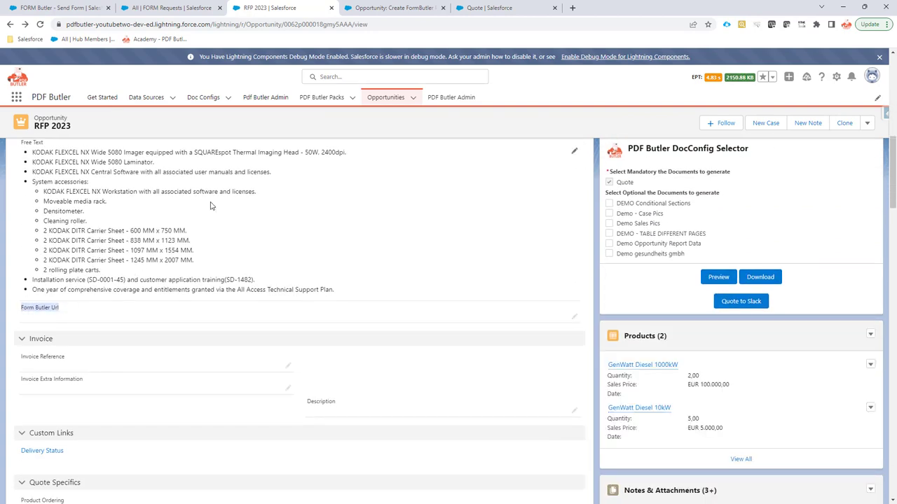
- Back in the flow, browse the new element choices down to the Data section
click(357, 10)
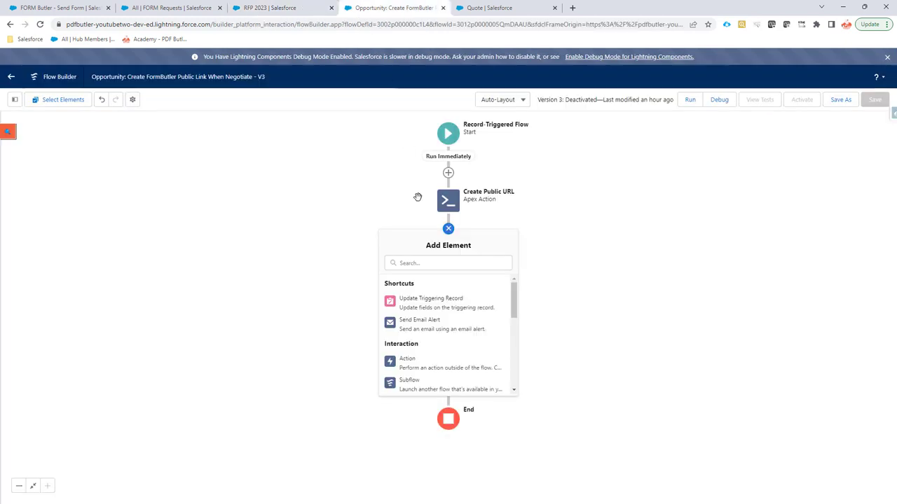
click(428, 264)
scroll(443, 315, down, 6)
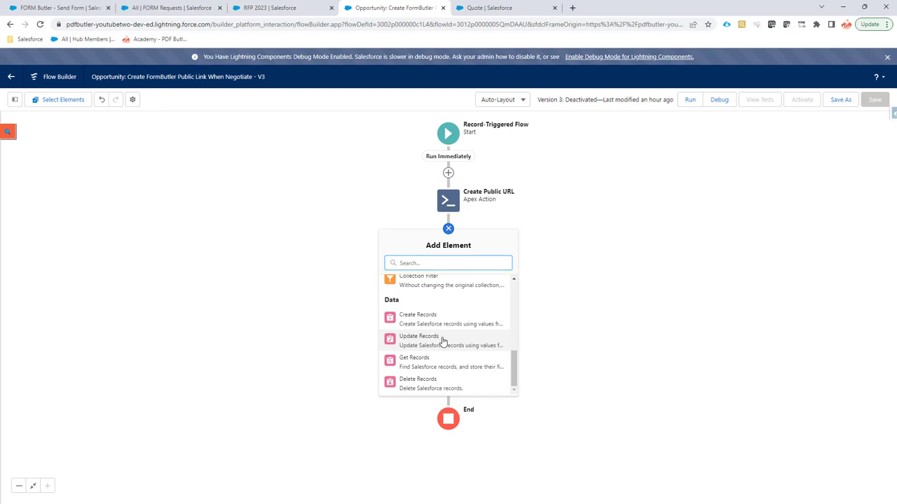
- Add an Update Records element labelled 'Update FB URL'
click(442, 341)
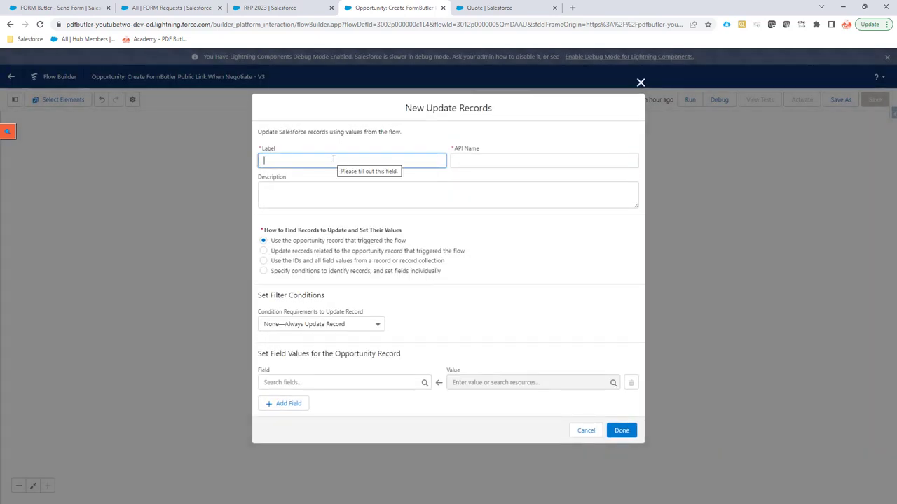
text(Update FB URL)
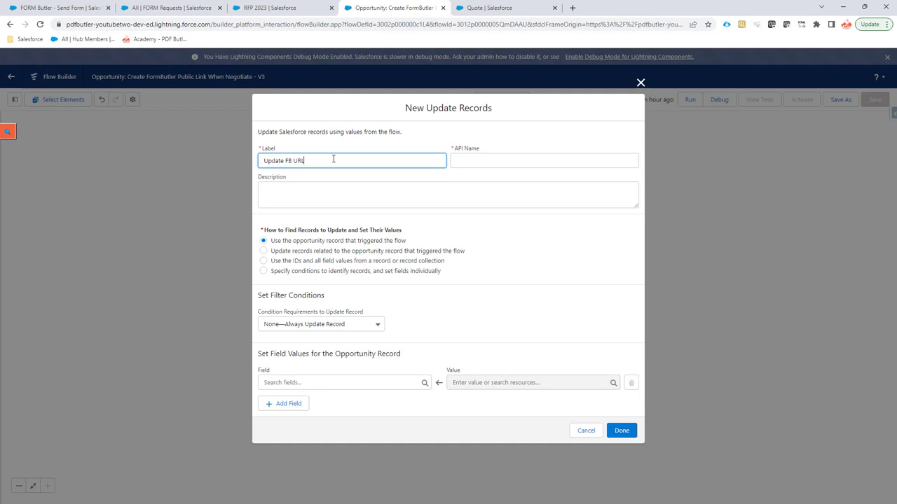
key(Tab)
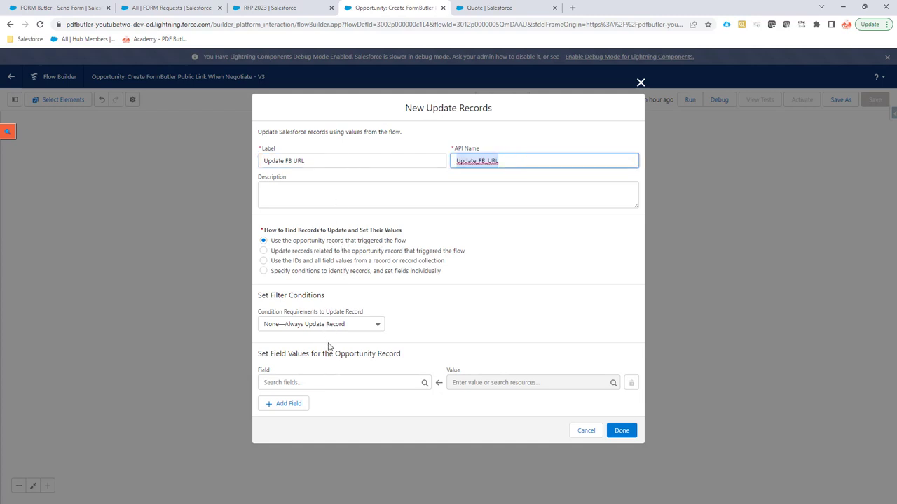
- Set the opportunity's Form_Butler_Url__c field to the Create_Public_URL output and finish
click(347, 383)
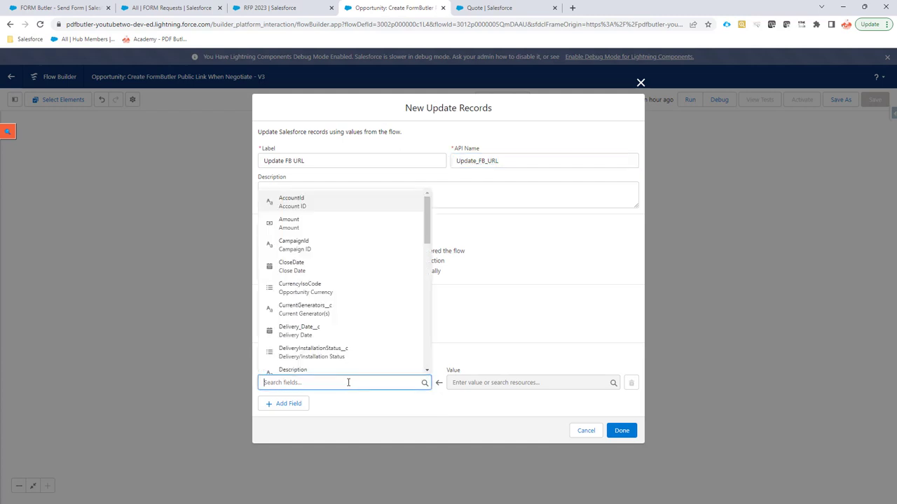
text(from)
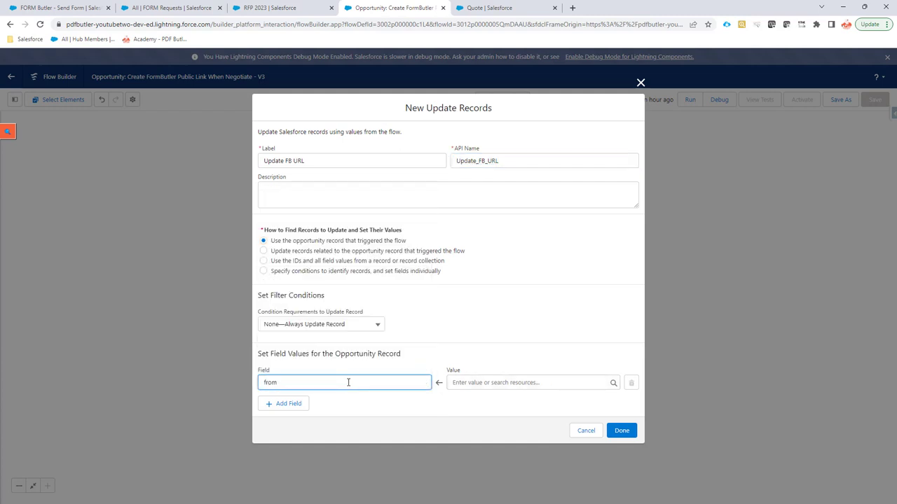
key(BackSpace)
key(BackSpace)
key(BackSpace)
text(orm)
click(344, 411)
click(495, 382)
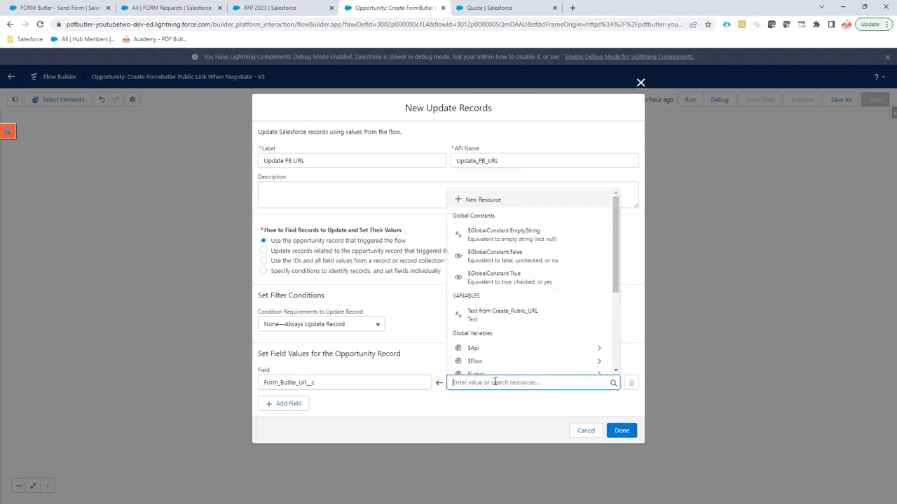
click(517, 316)
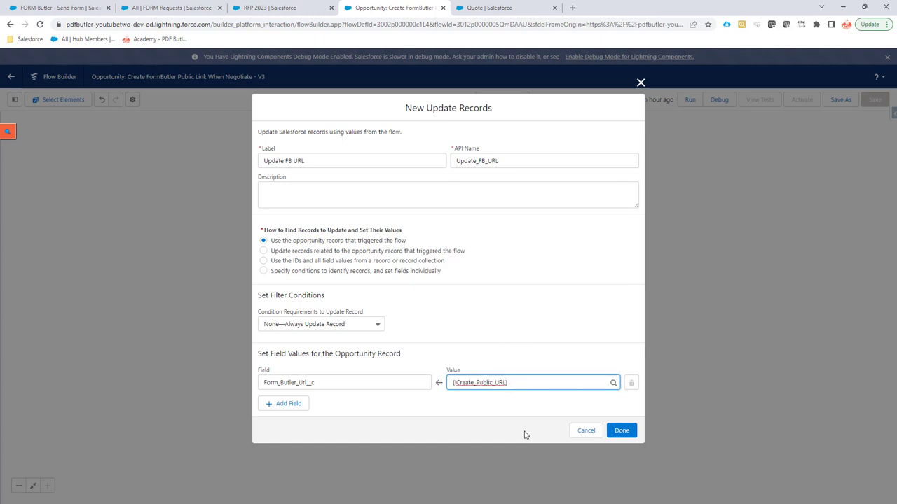
click(620, 431)
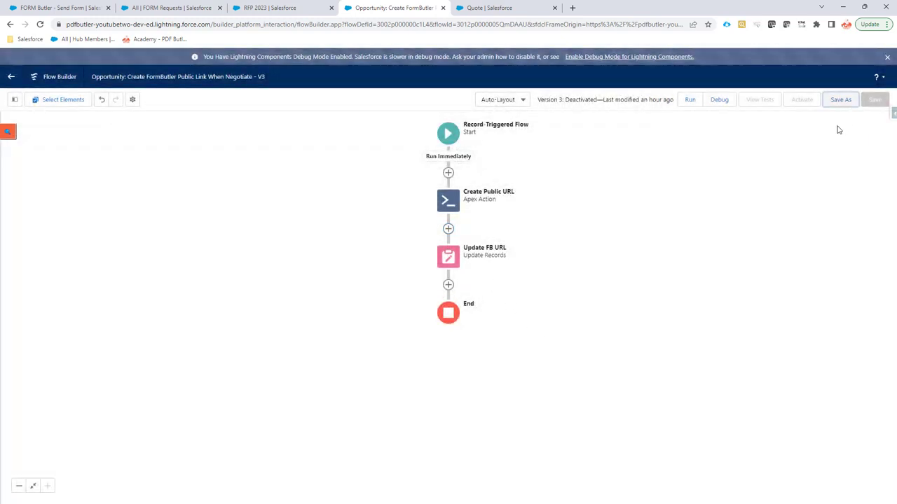
- Save the flow as Version 4, activate it, and open the Start trigger configuration
click(841, 99)
click(623, 345)
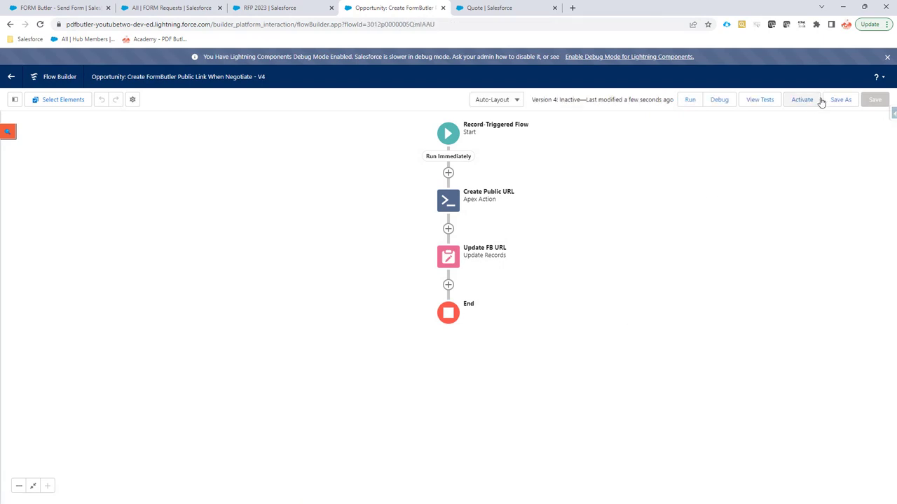
click(809, 100)
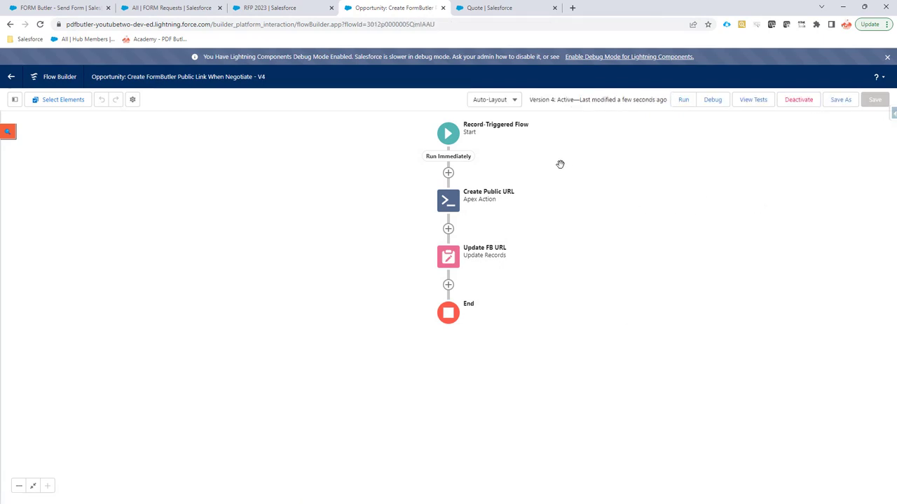
click(449, 133)
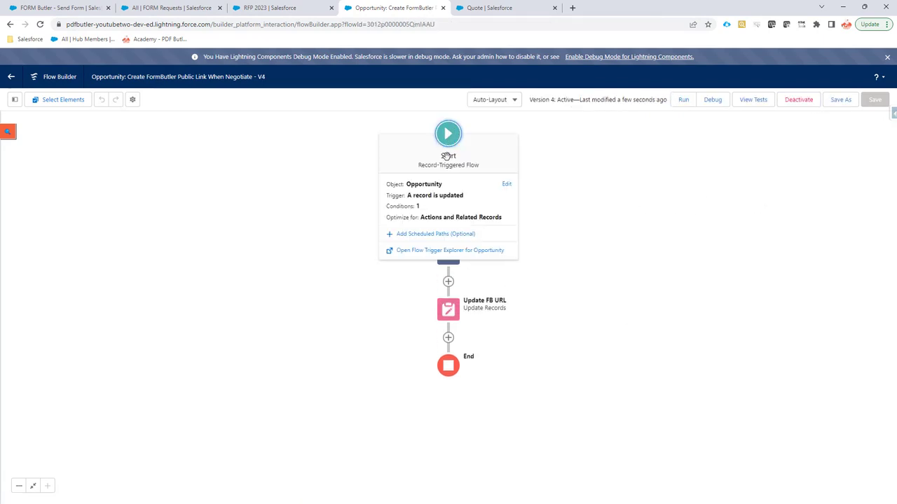
click(440, 198)
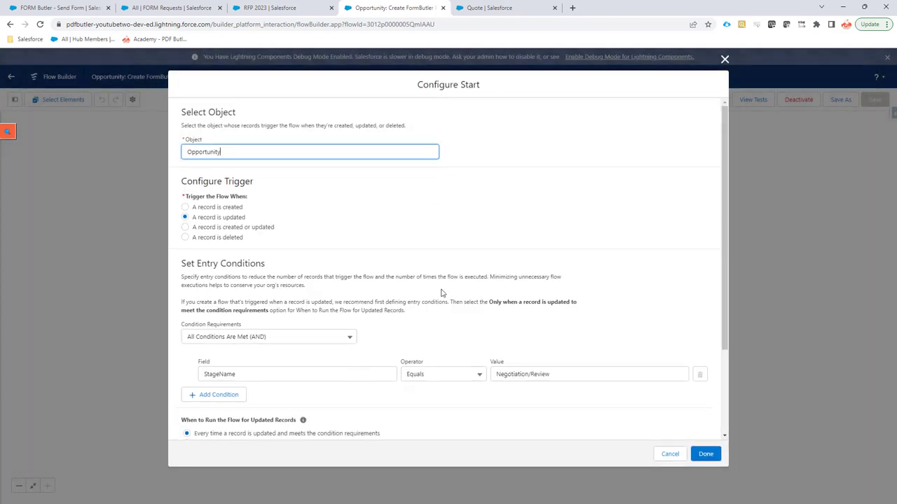
- Mark Negotiation/Review as RFP 2023's current stage and scroll down to its Form Butler Url
click(270, 8)
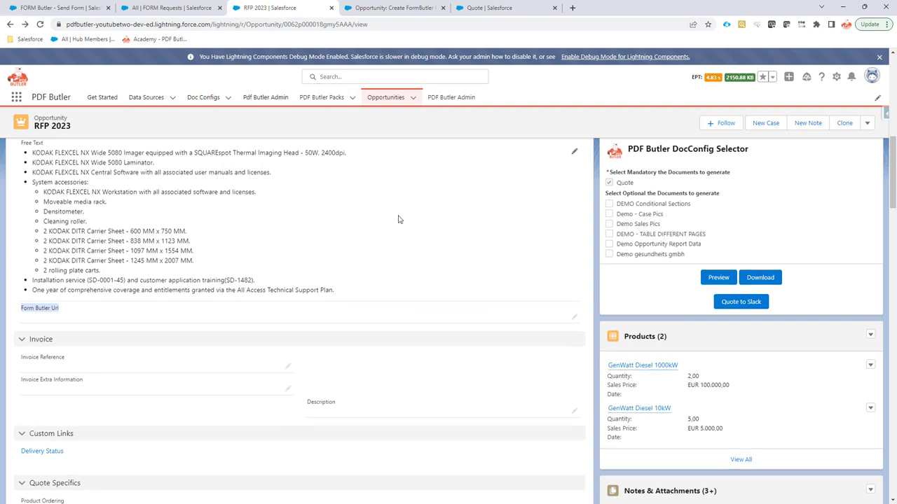
scroll(393, 222, up, 3)
scroll(392, 221, up, 8)
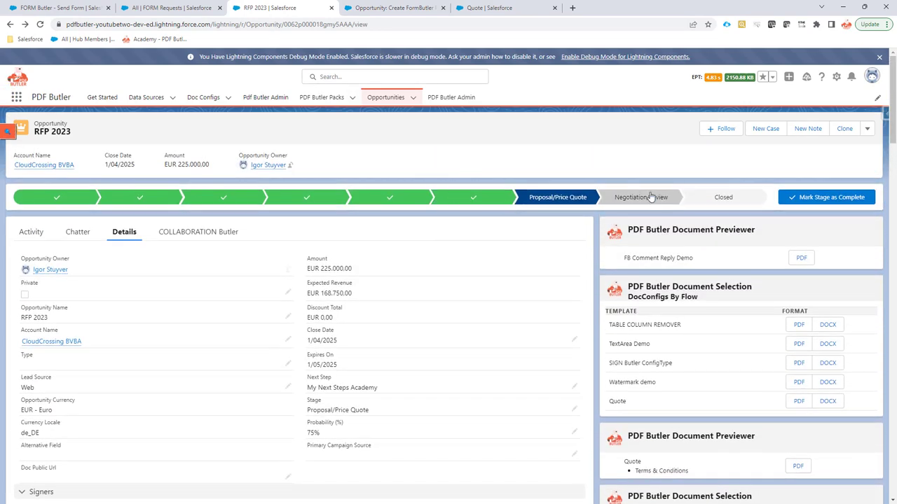
click(667, 197)
click(811, 199)
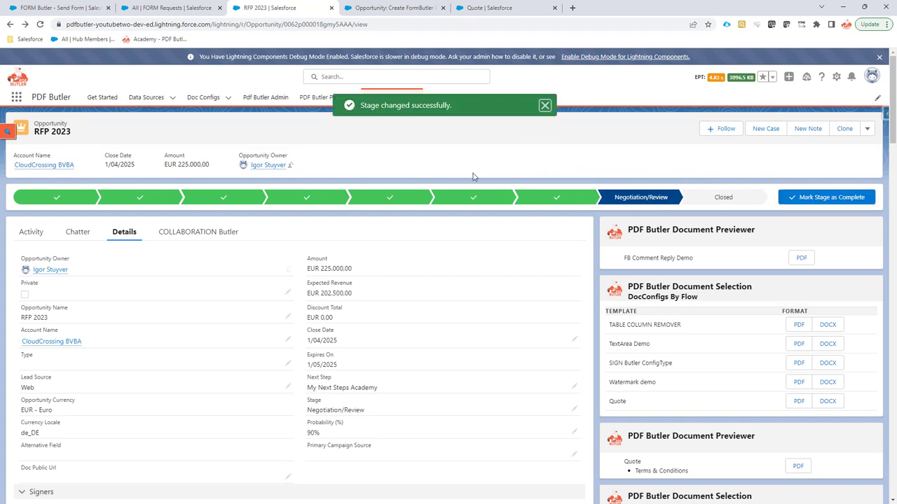
scroll(471, 178, down, 2)
scroll(471, 178, down, 8)
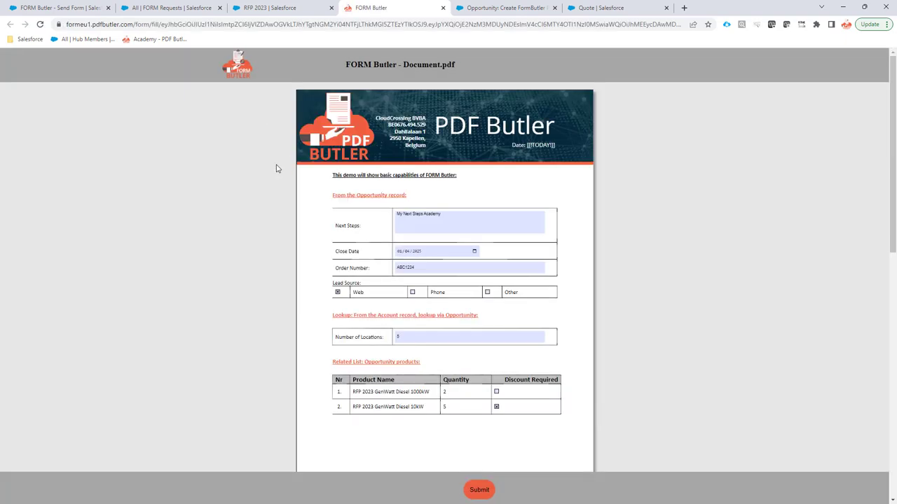
- Refresh the All FORM Requests list and verify the new 18th Sent request's Created Date
click(44, 9)
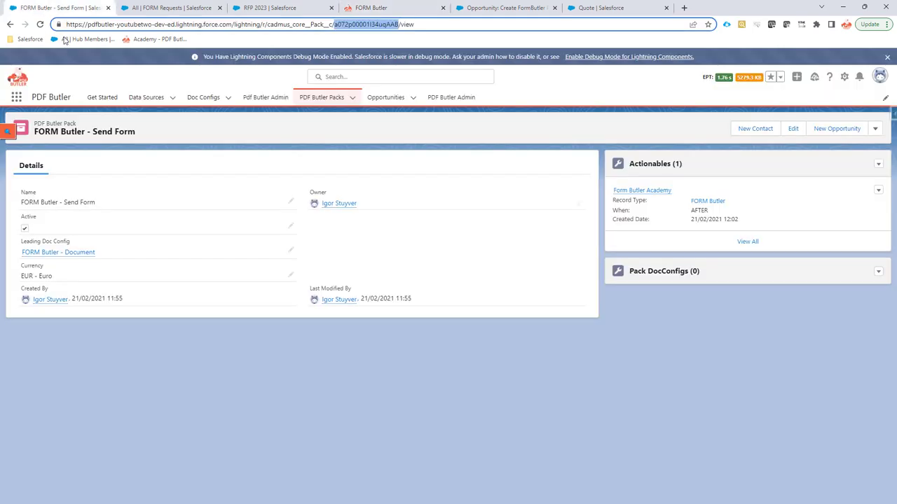
click(154, 8)
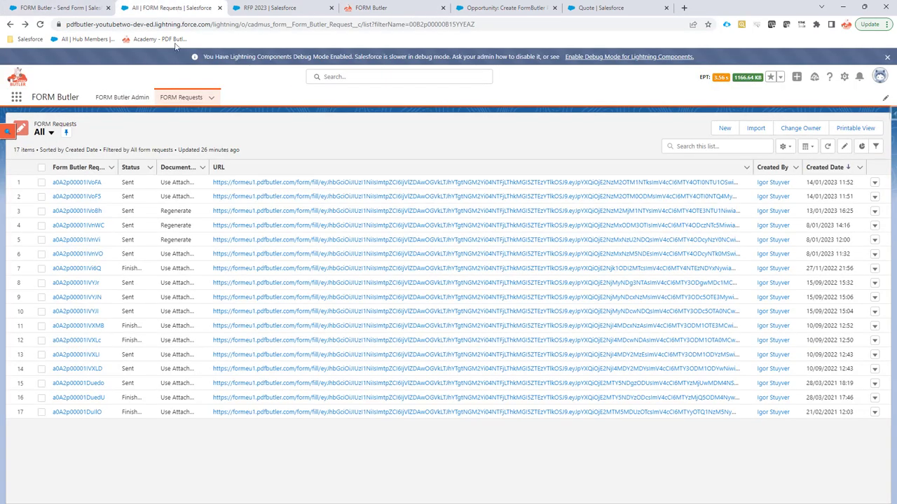
click(827, 147)
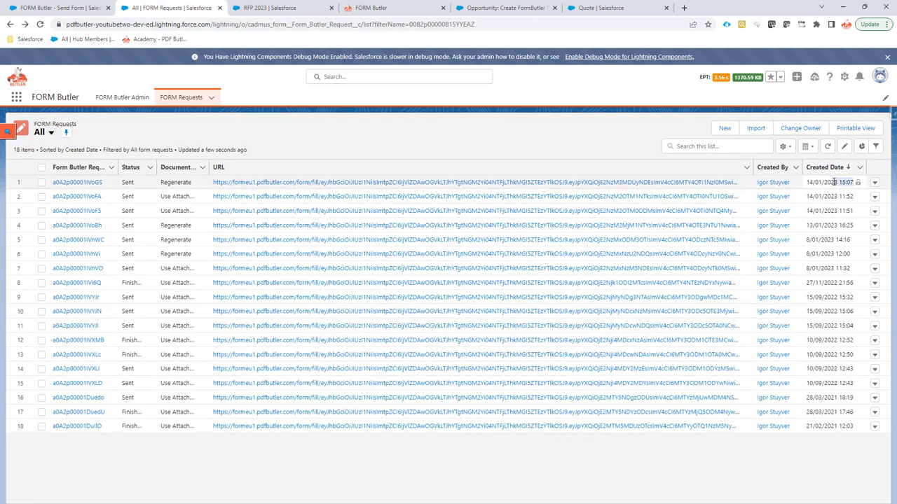
click(808, 182)
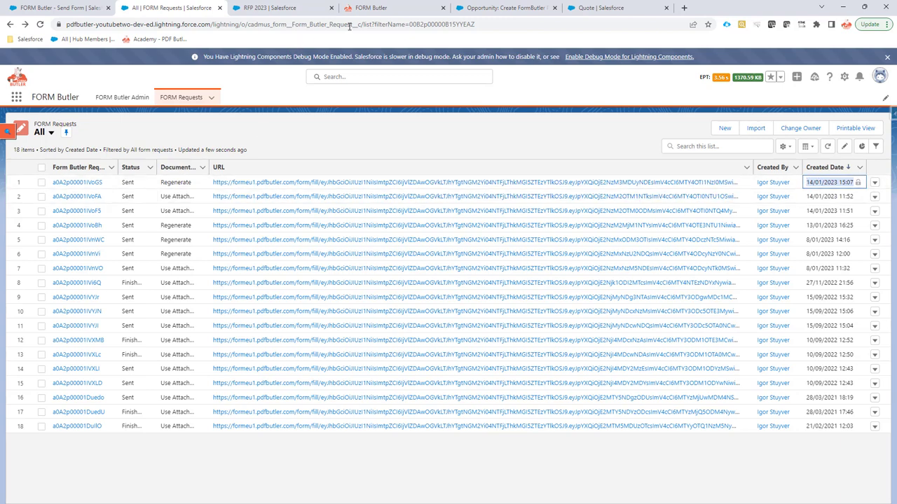
click(369, 8)
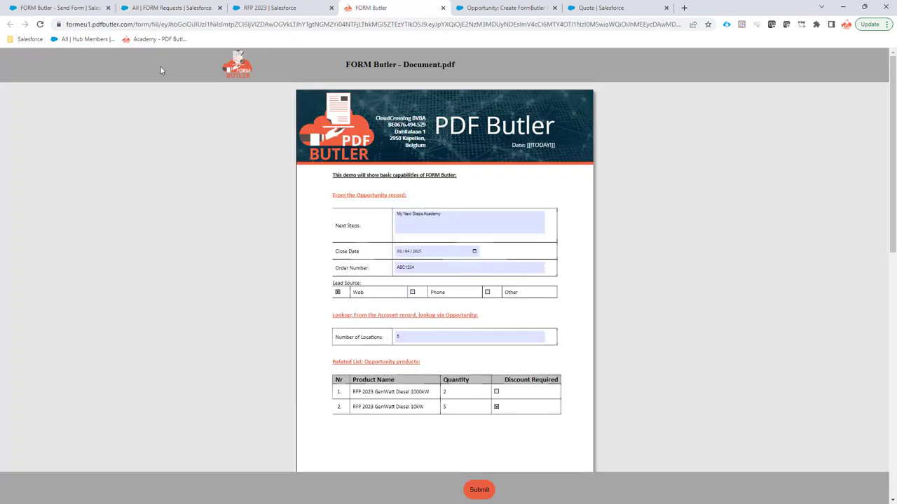
click(40, 27)
click(60, 7)
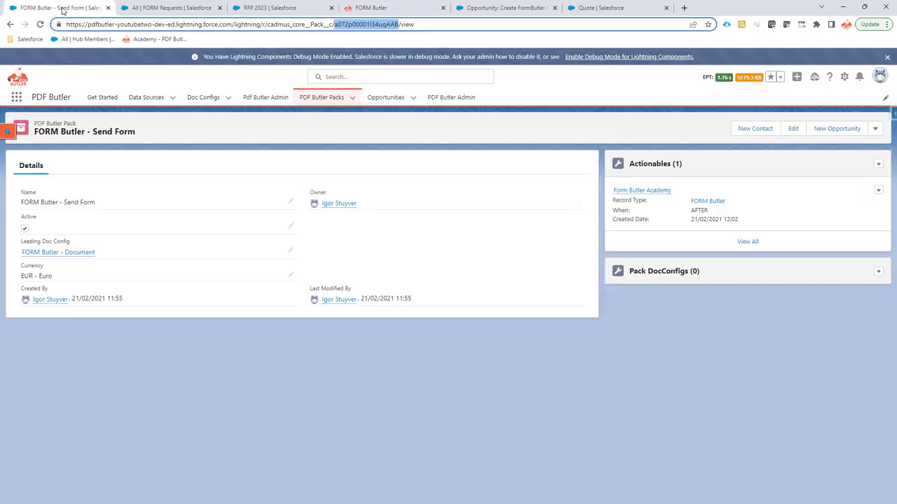
click(170, 8)
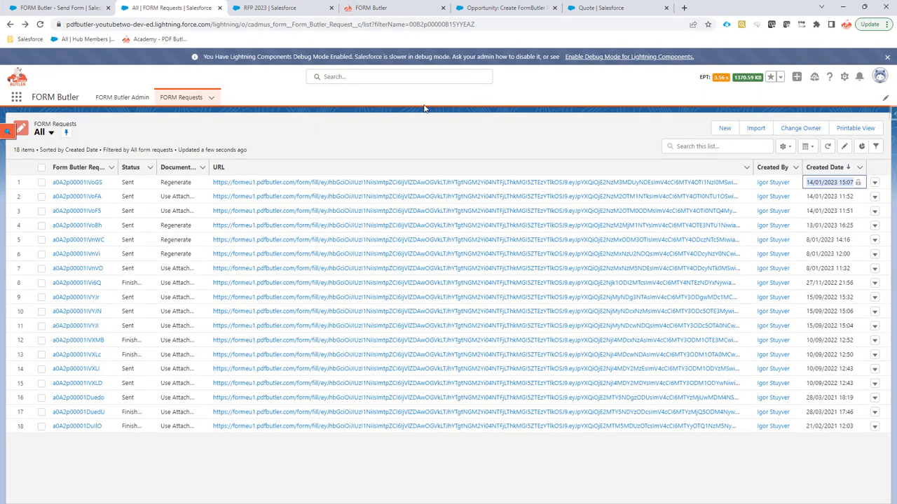
click(831, 147)
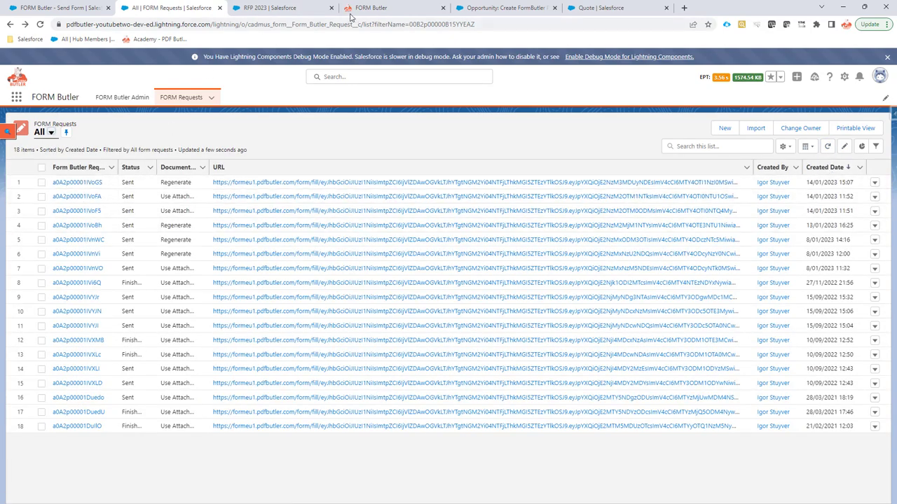
click(378, 9)
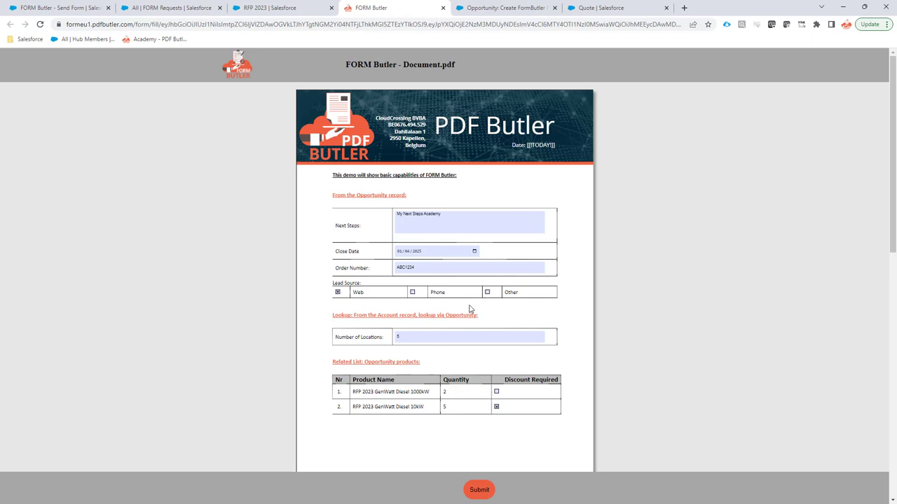
scroll(442, 267, down, 1)
scroll(443, 270, down, 5)
scroll(443, 280, up, 1)
scroll(444, 279, up, 2)
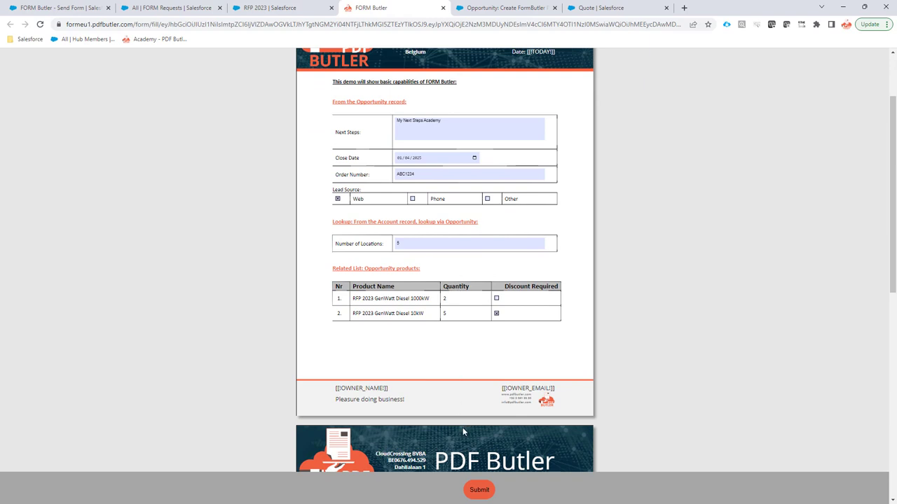